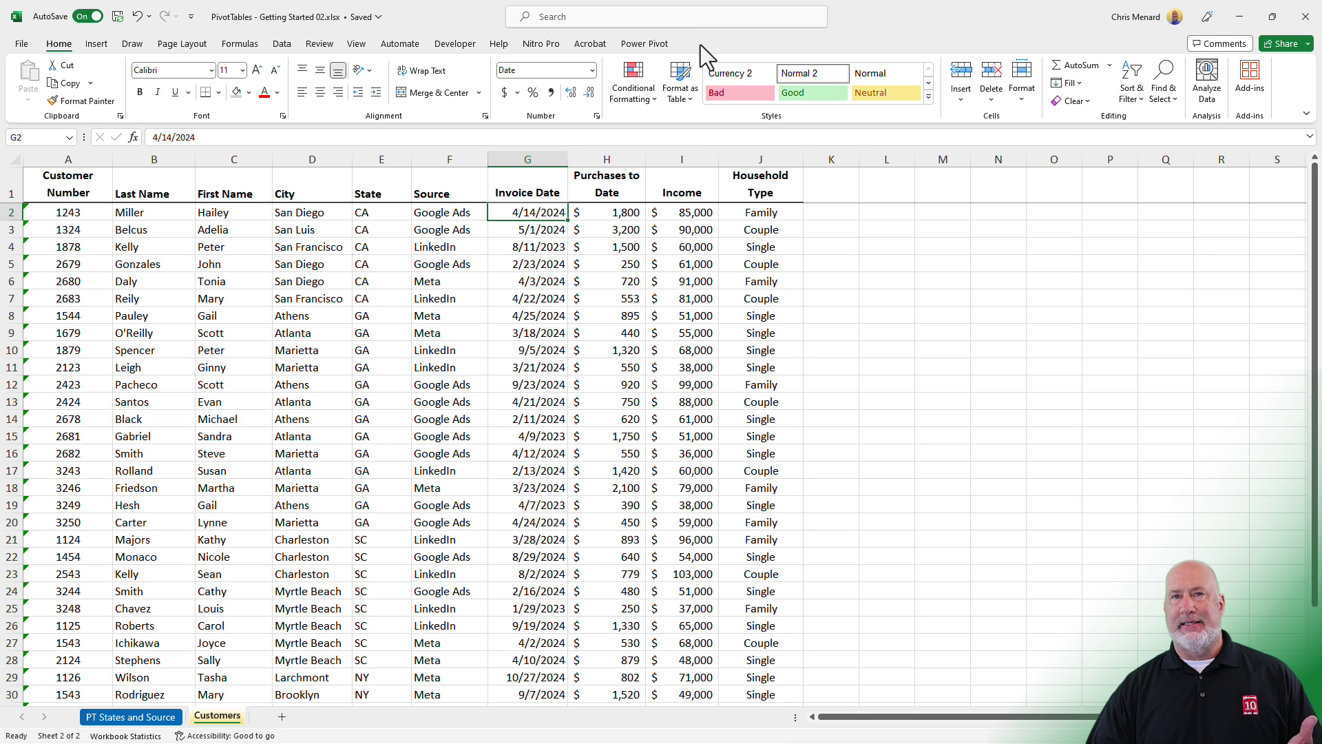
- Show the PT States and Source sheet's PivotTable of Purchases to Date by State and Source (Grand Total 35066)
left_click(135, 717)
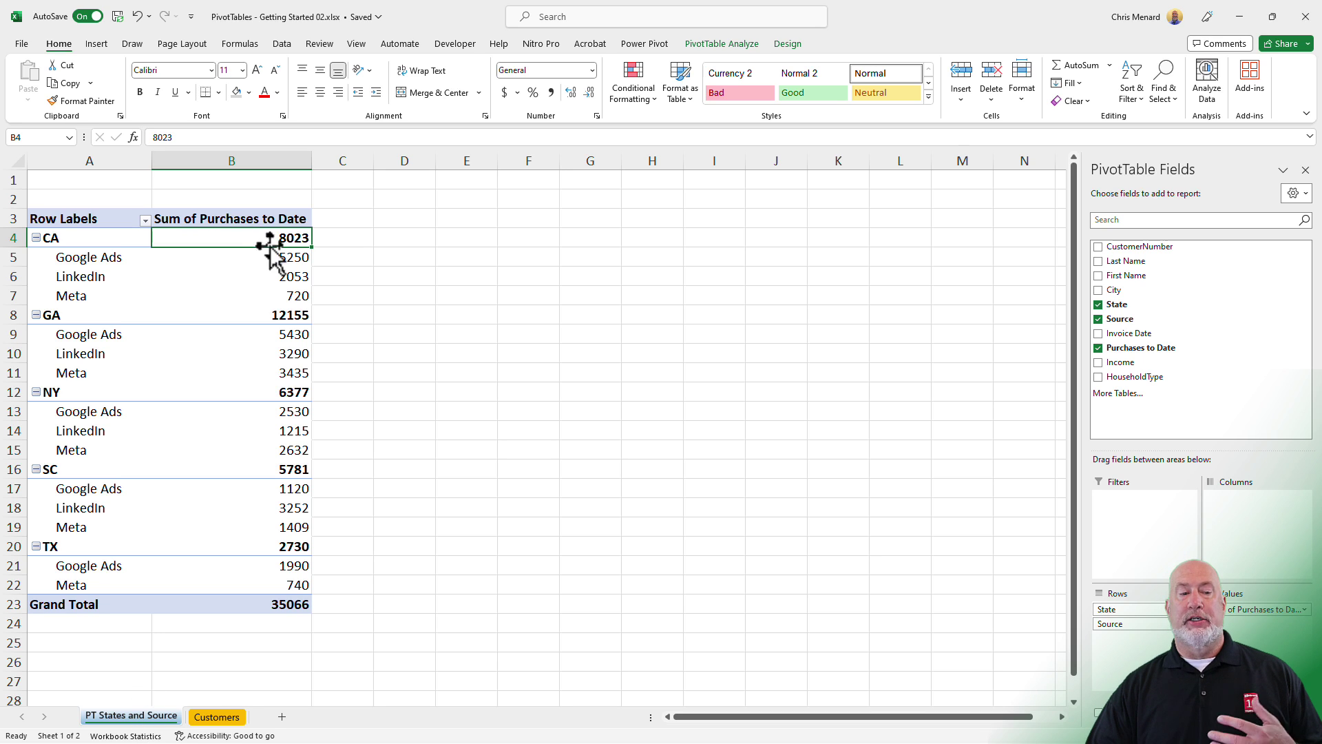
mouse_move(270, 242)
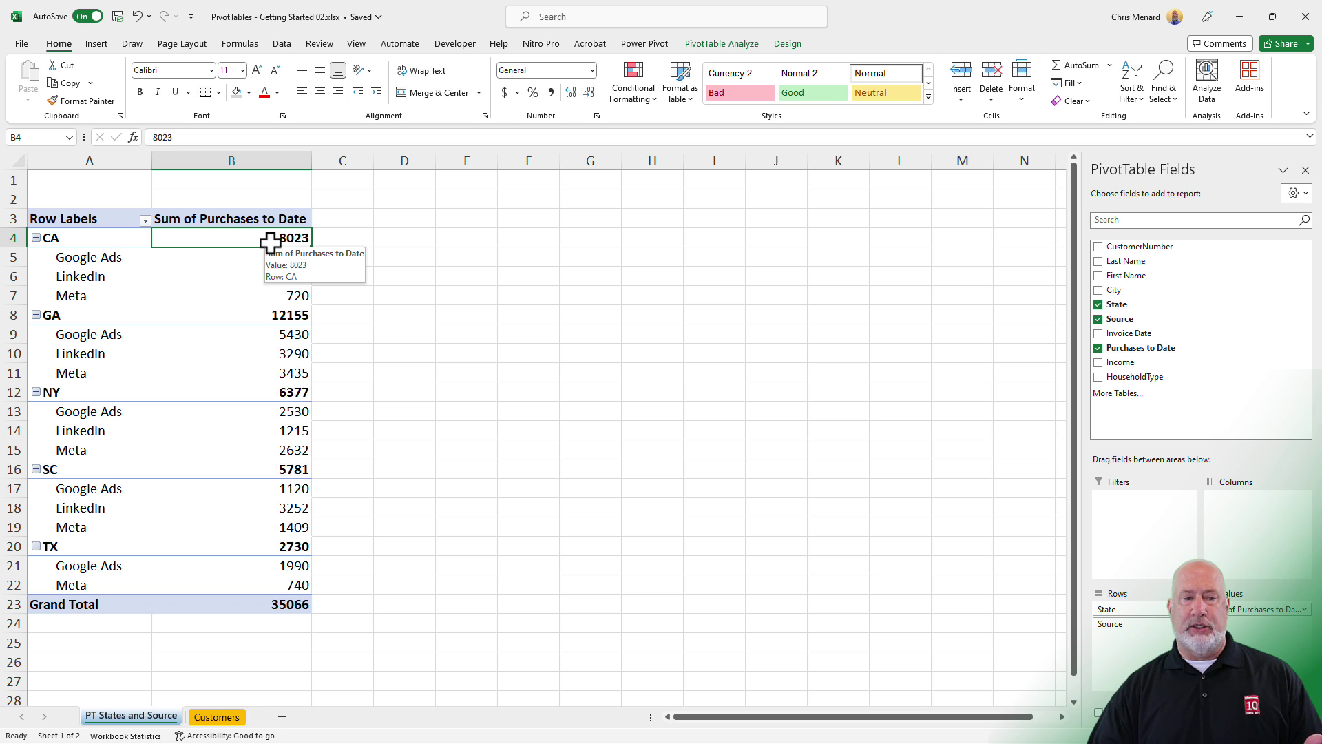
left_click(717, 48)
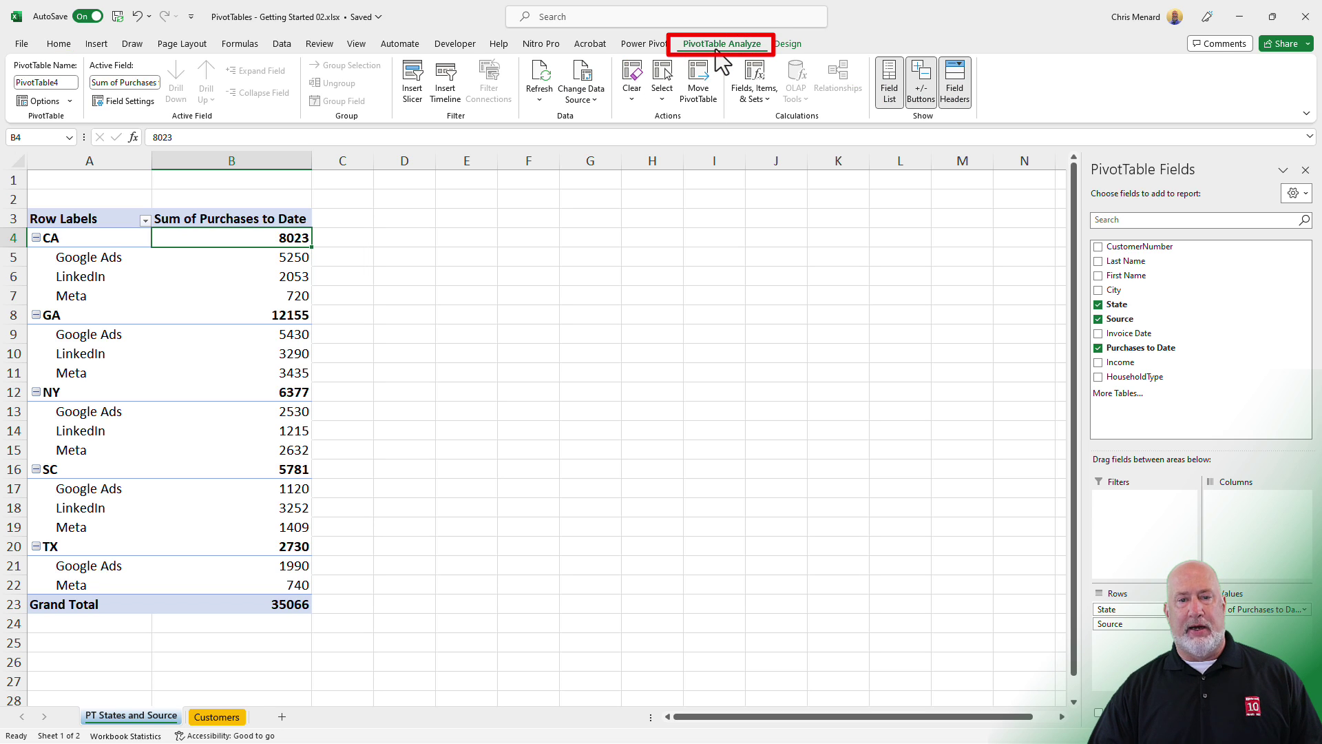
left_click(590, 100)
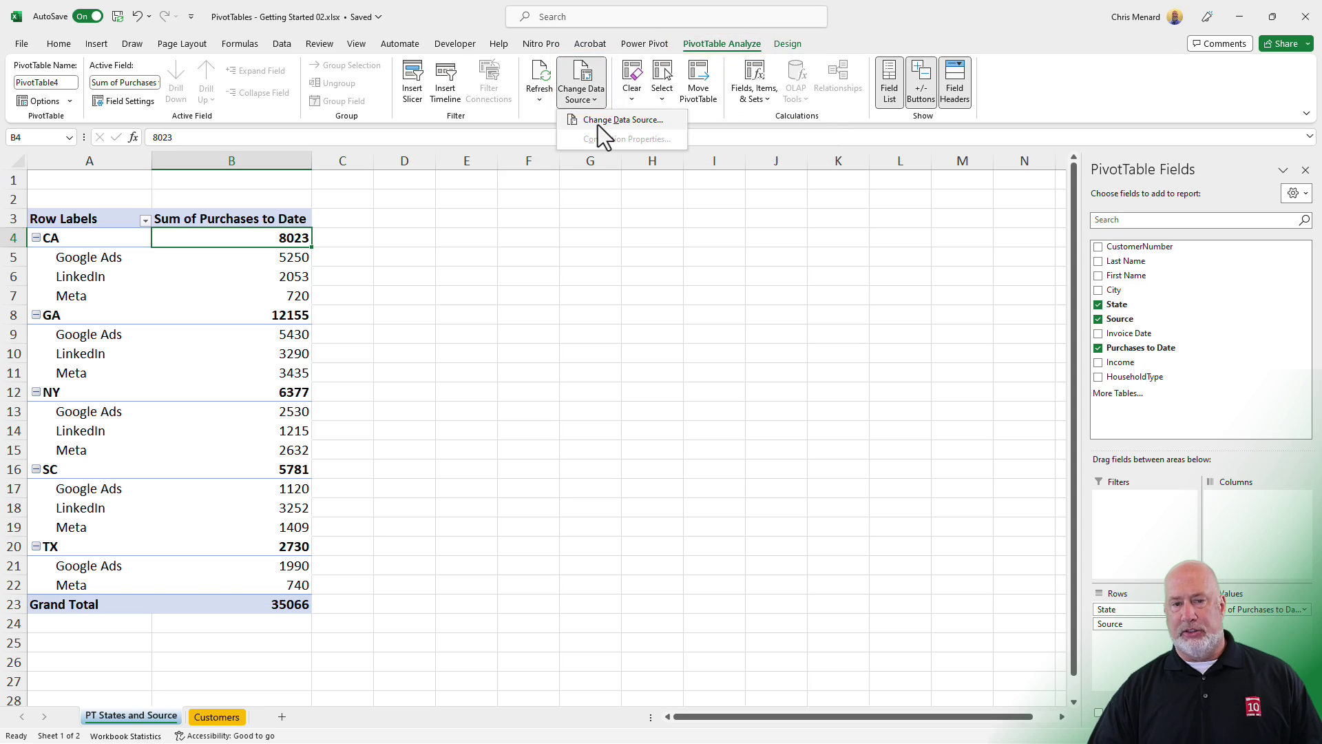
left_click(598, 126)
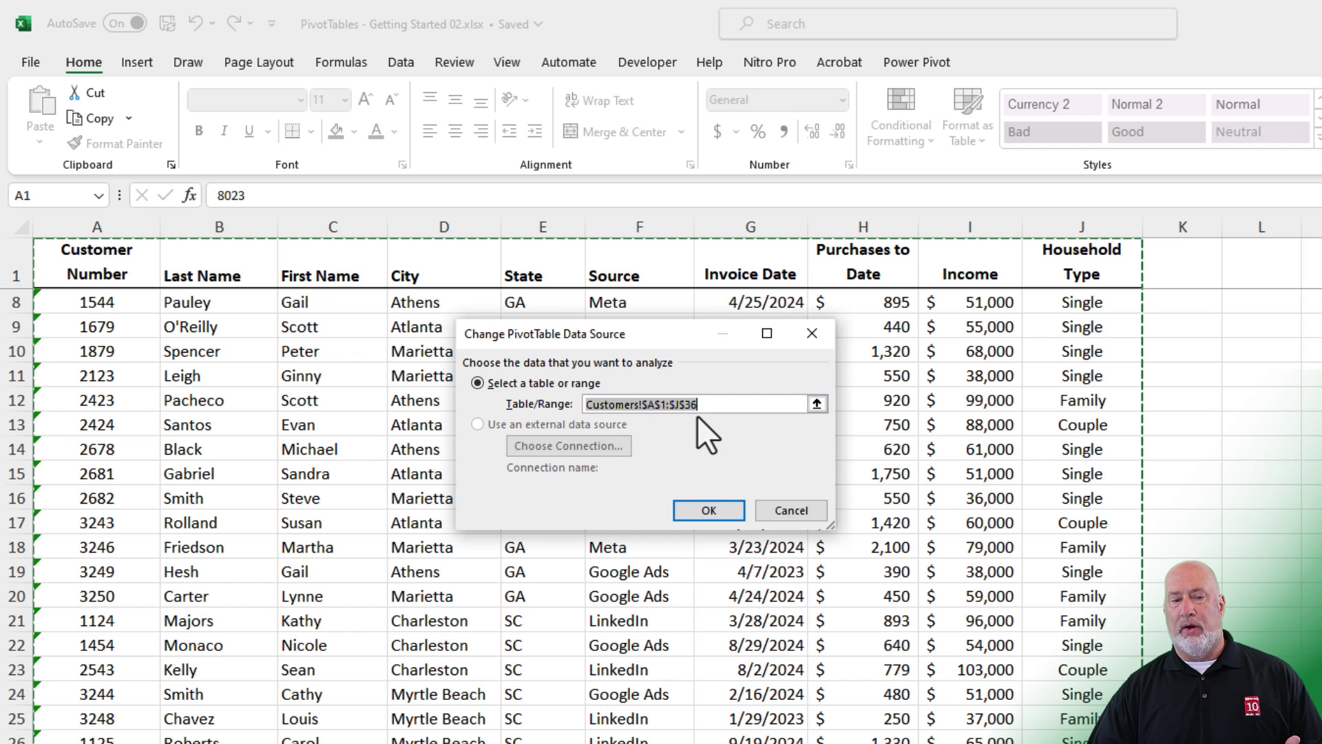
left_click(788, 512)
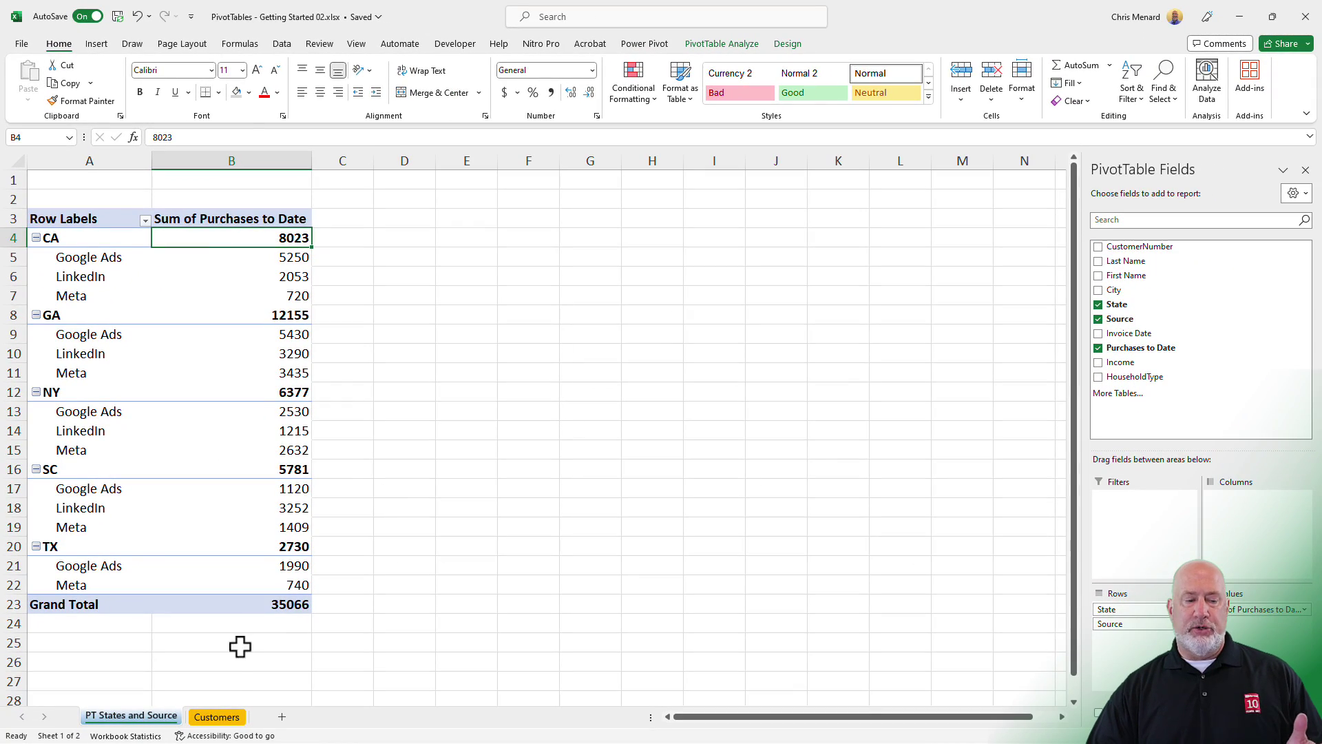
left_click(230, 719)
- Enter Customers row 37 with State CA, Source Google Ads and Purchases to Date 4000
scroll(234, 599, "down", 7)
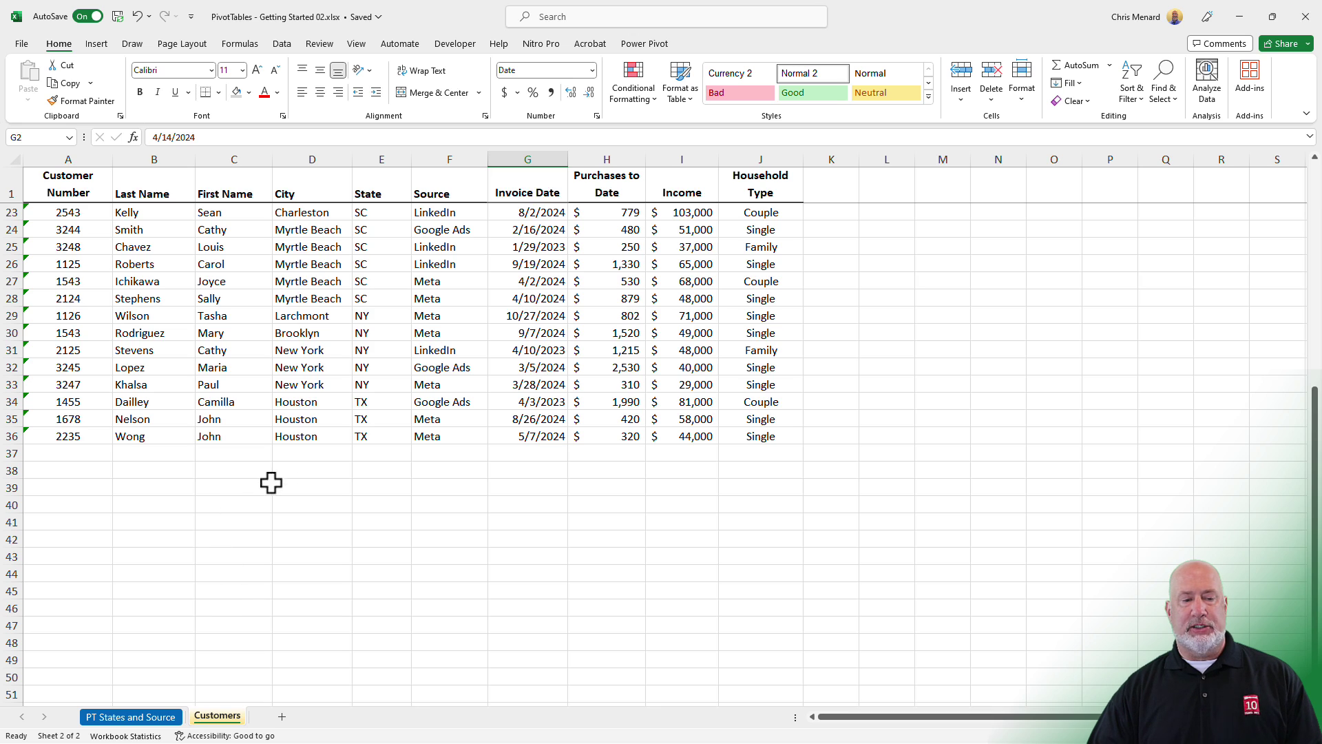
left_click(382, 453)
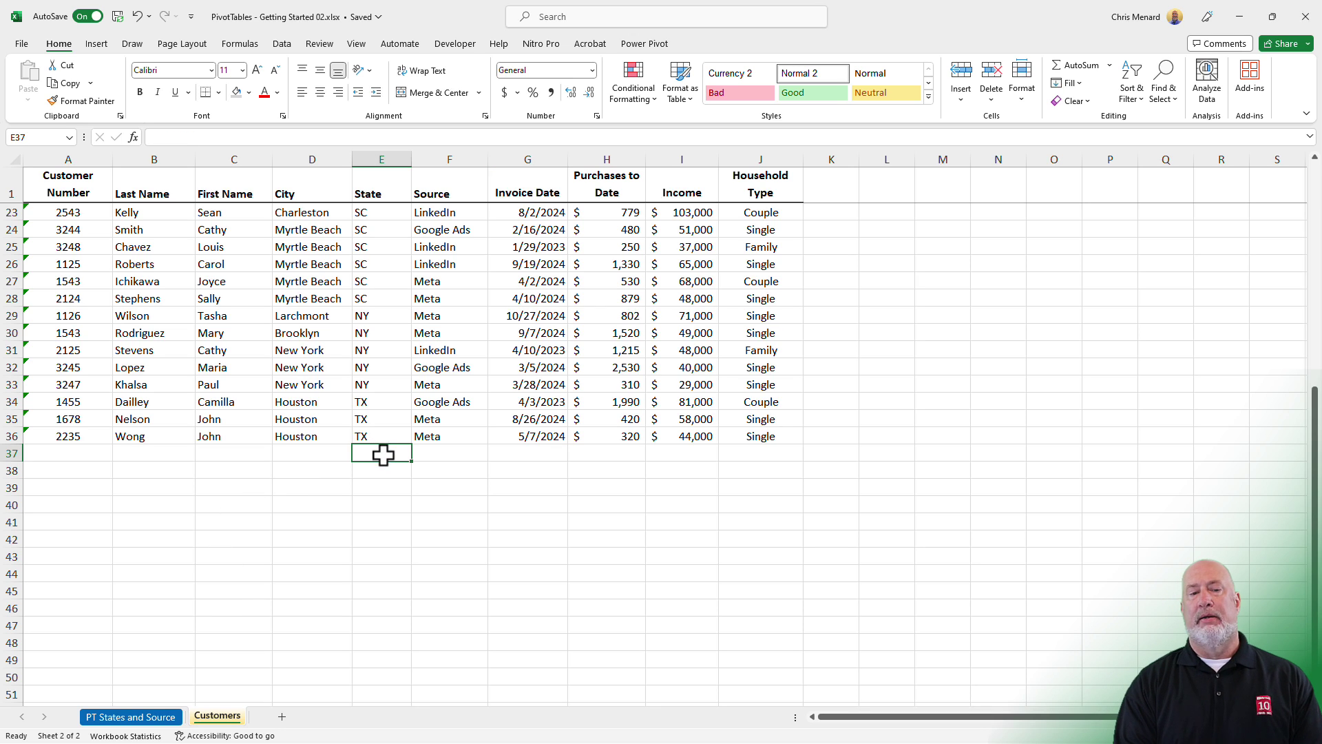
type("CA")
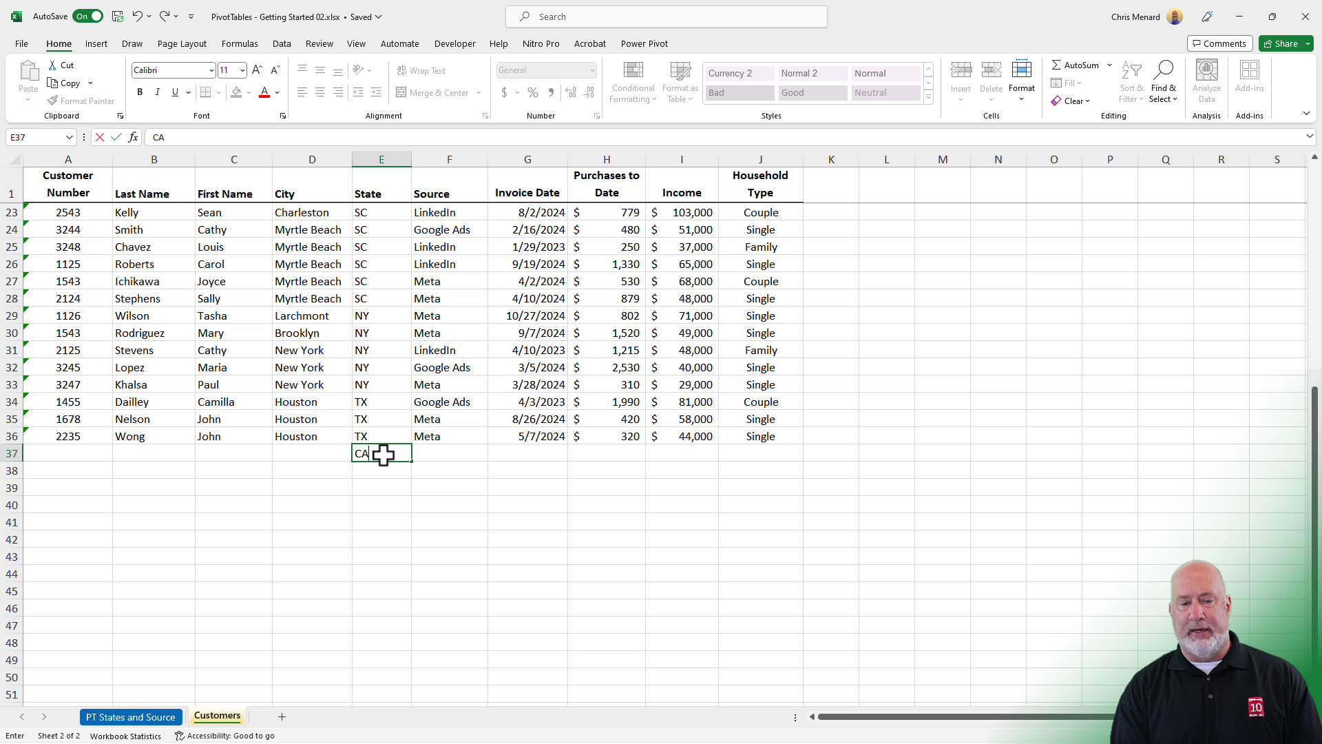
key("Tab")
type("G")
key("Tab")
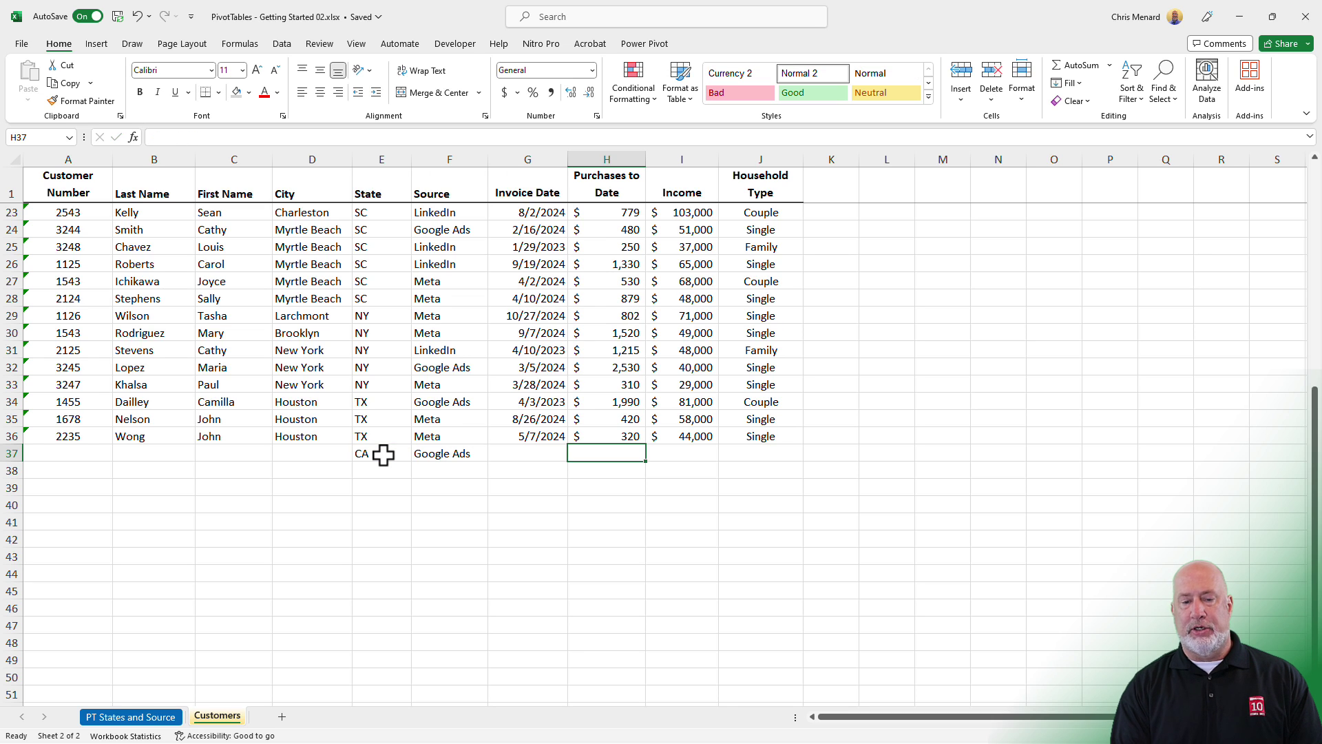
key("Tab")
key("Tab")
key("shift+Tab")
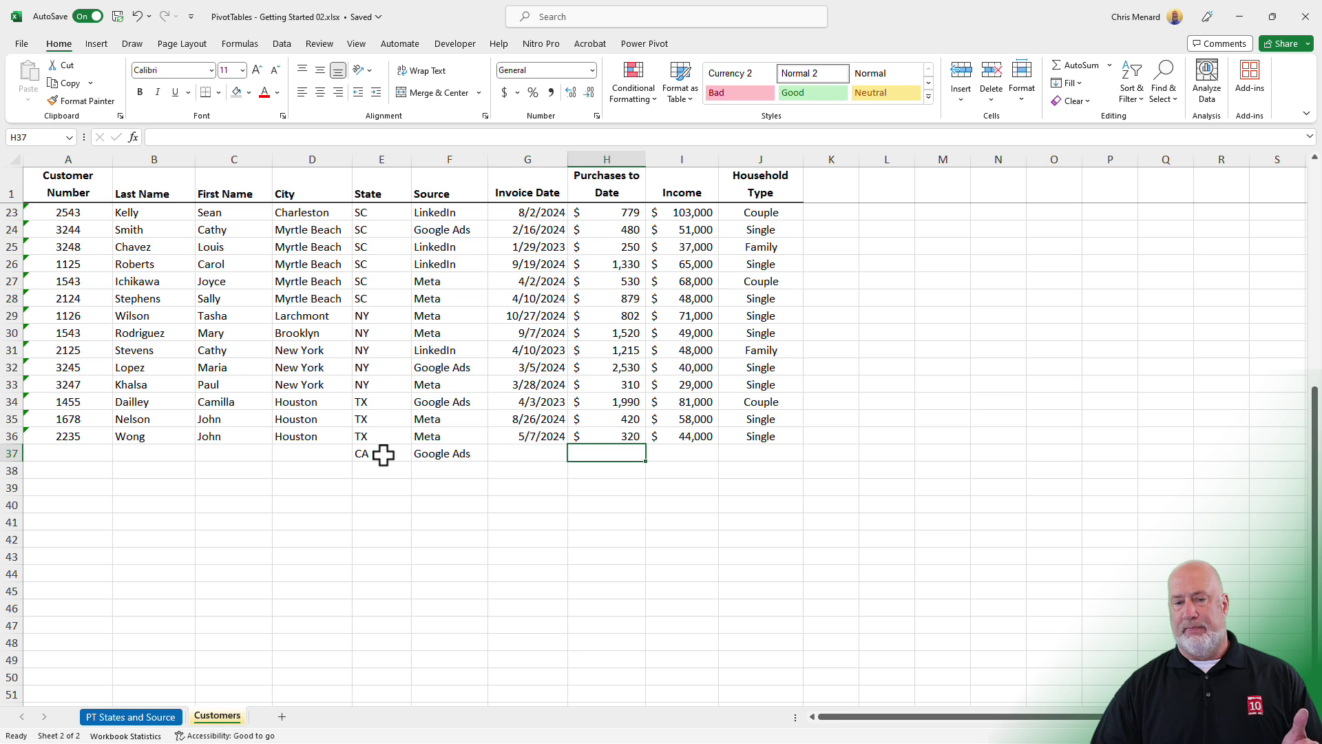
type("4000")
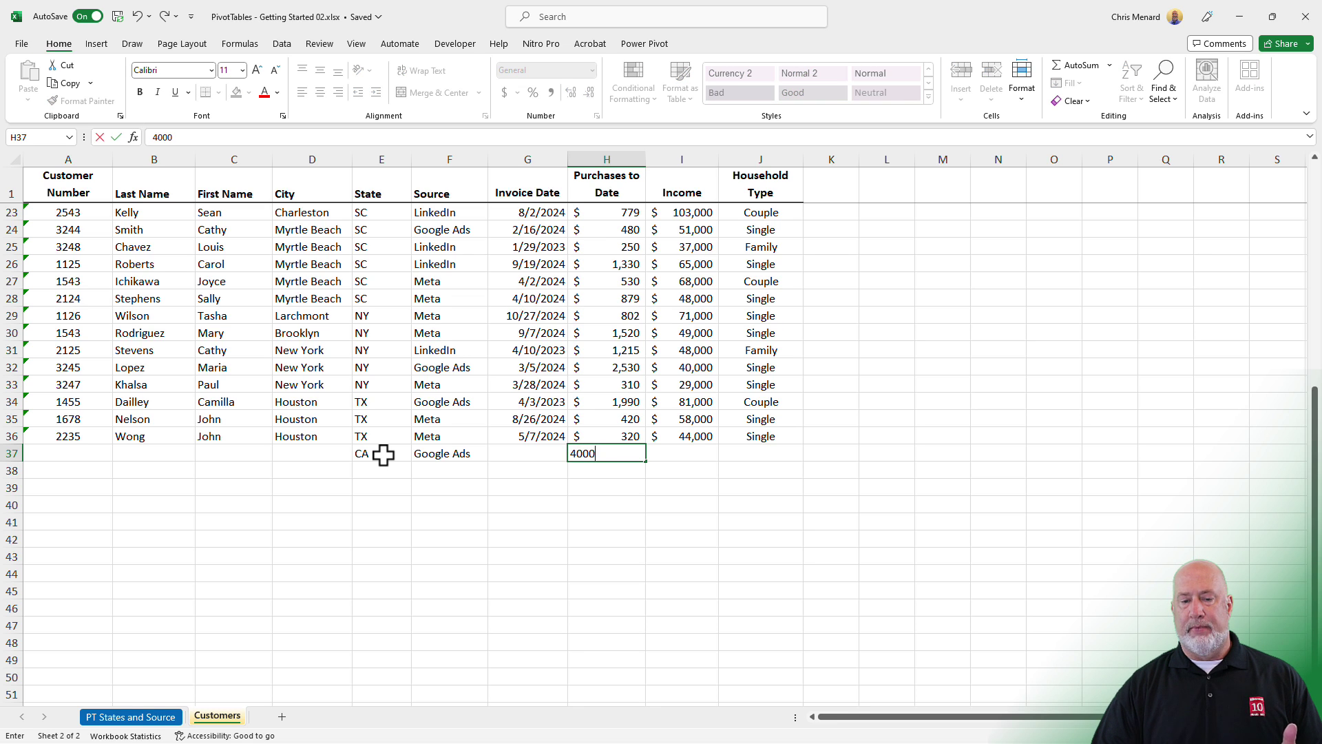
key("Return")
left_click(383, 454)
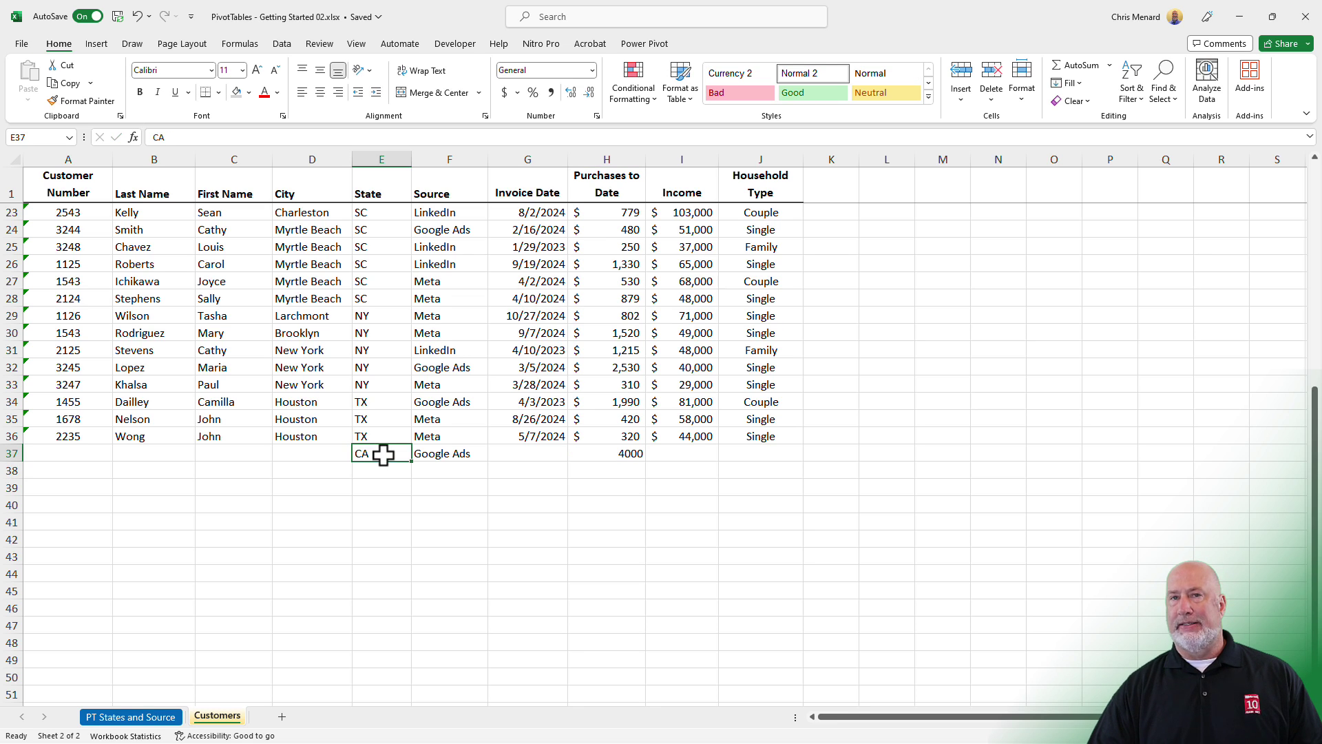
left_click(147, 719)
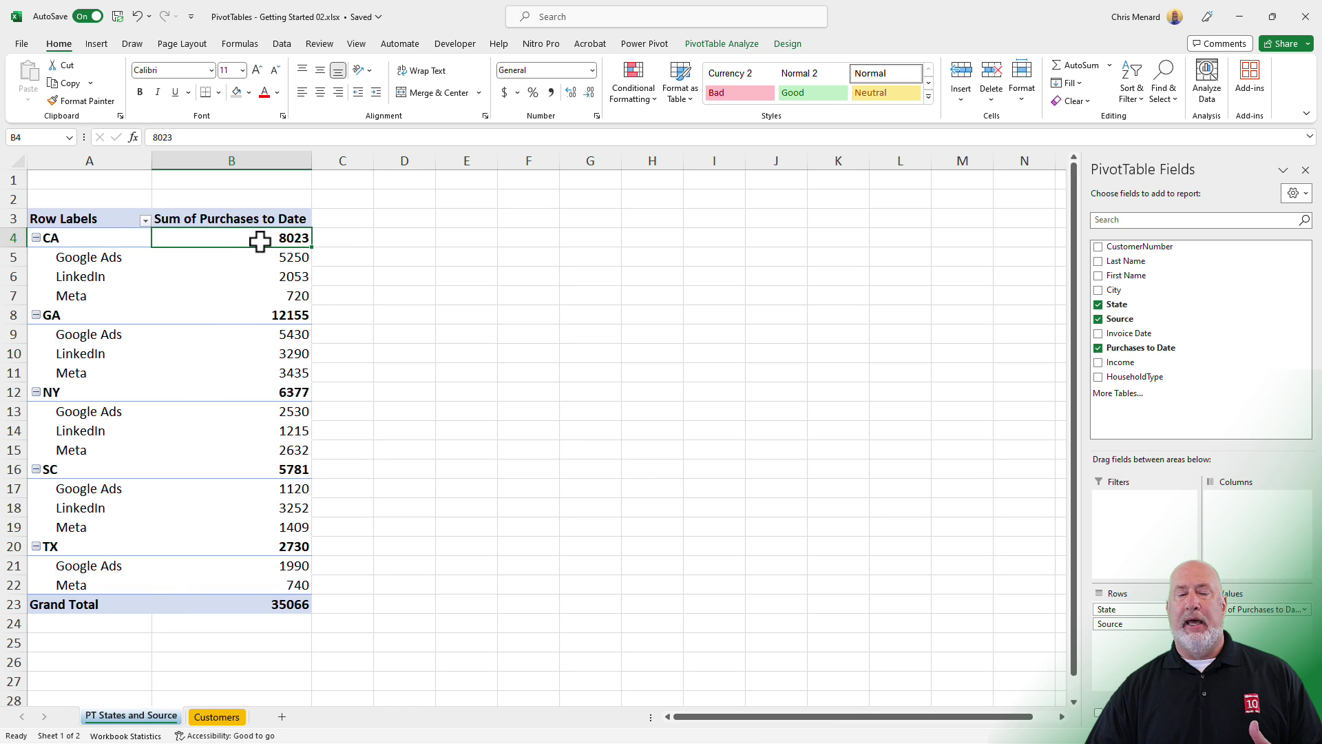
- Refresh the PivotTable from cell B5; CA Google Ads stays at 5250 and Grand Total at 35066
mouse_move(261, 241)
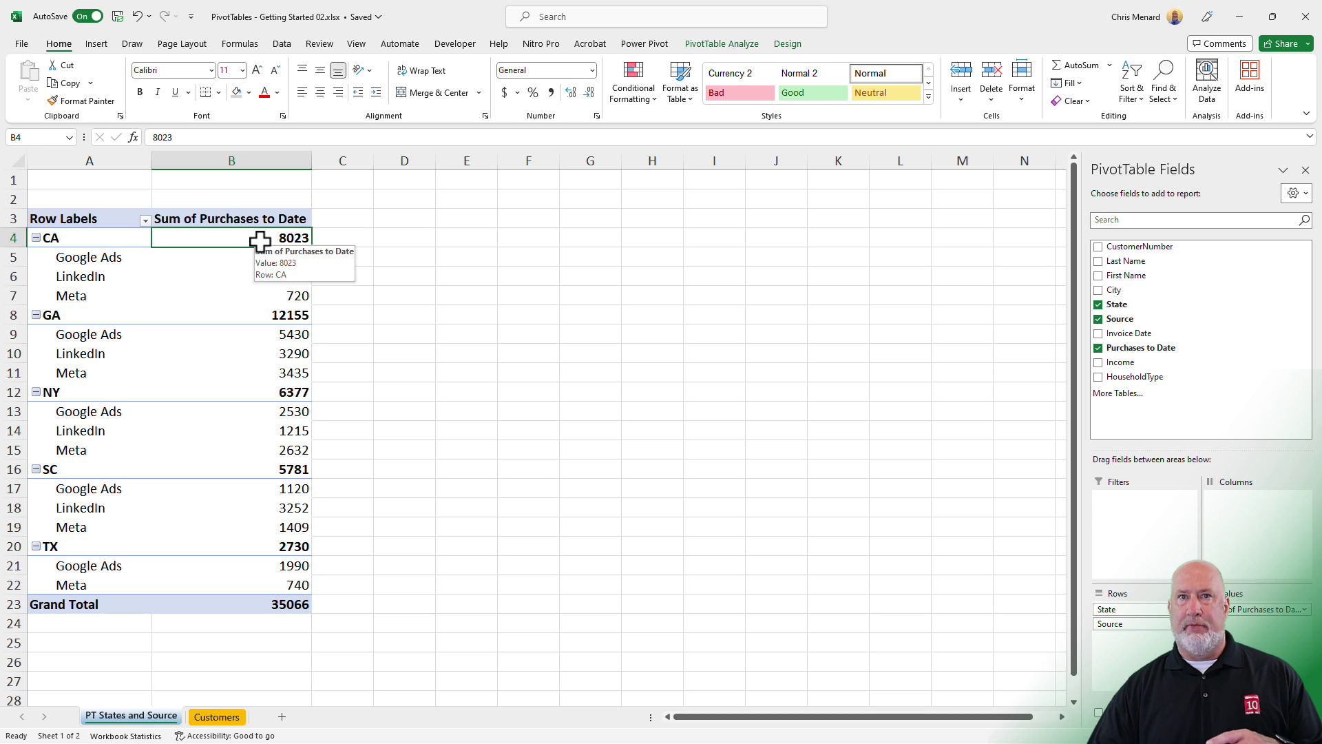
left_click(255, 260)
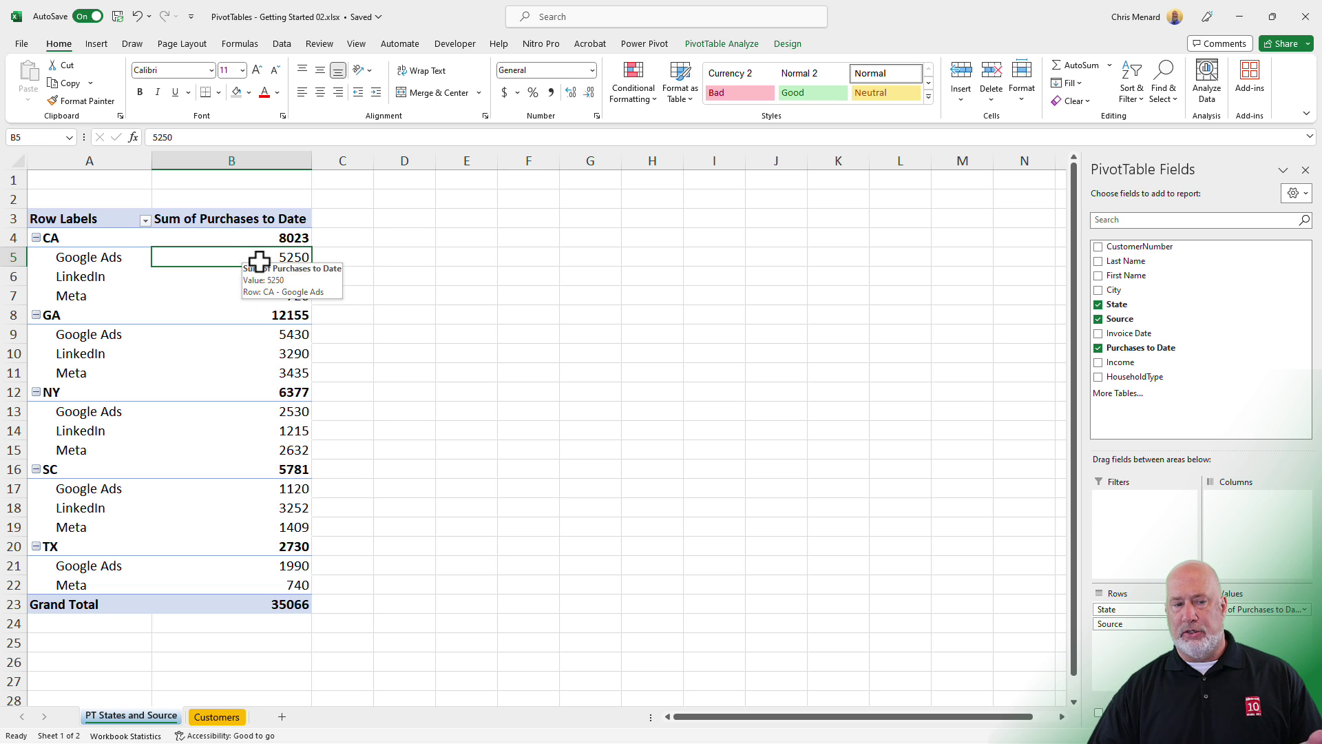
right_click(260, 261)
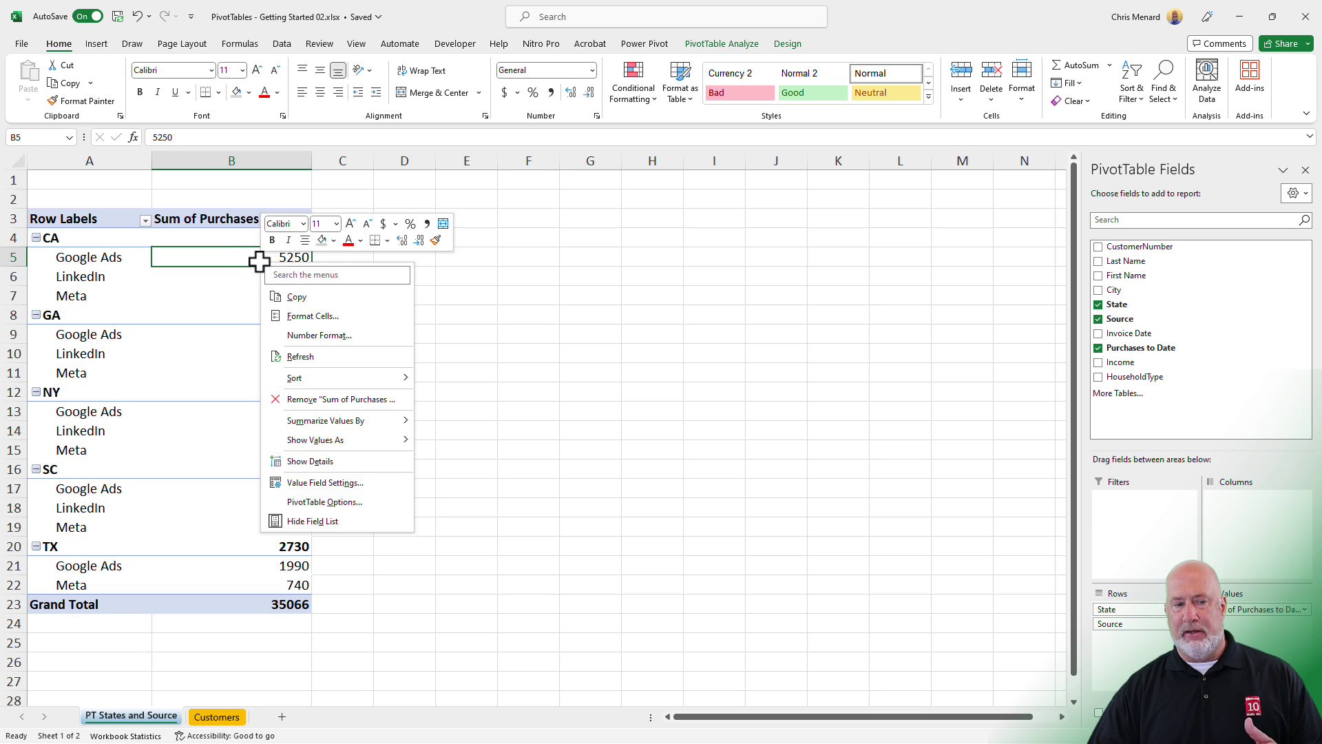
left_click(292, 357)
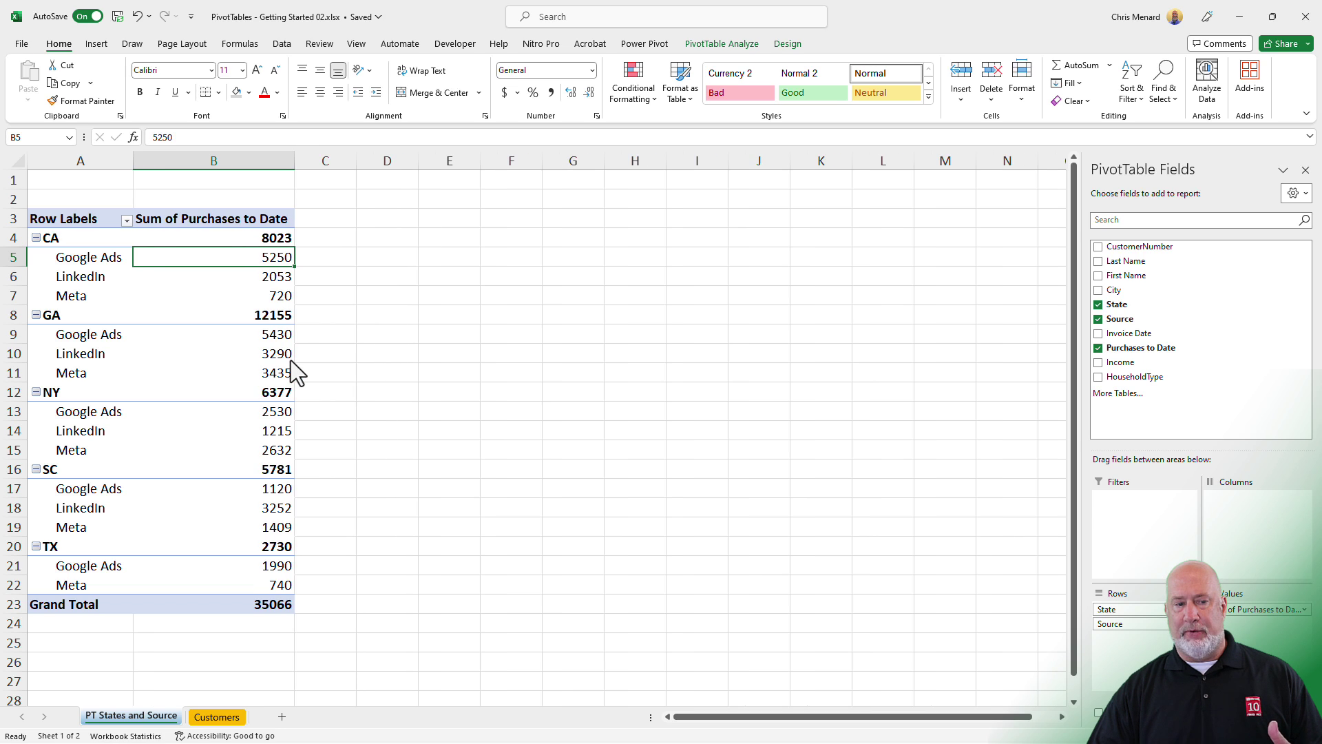
mouse_move(246, 260)
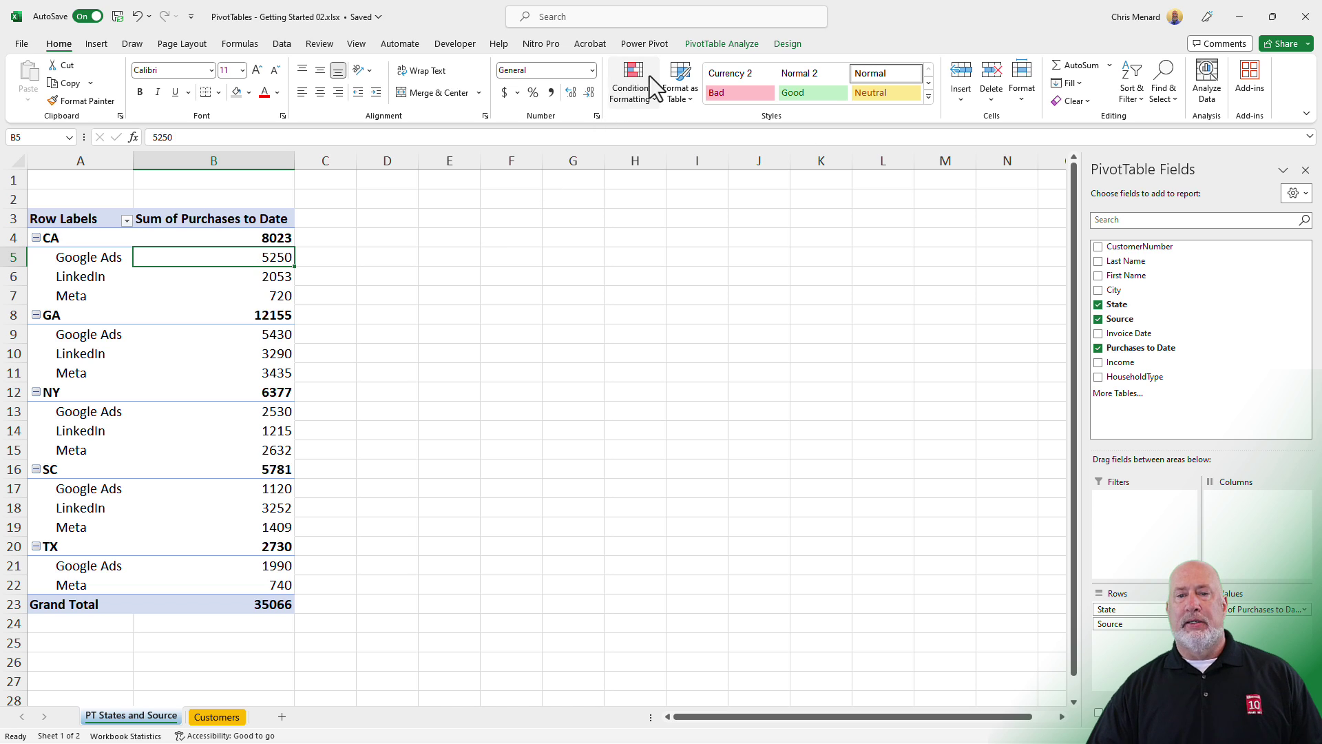
- Change the PivotTable source range to Customers!$A$1:$J$37, raising CA Google Ads to 9250
left_click(722, 44)
left_click(586, 106)
left_click(593, 123)
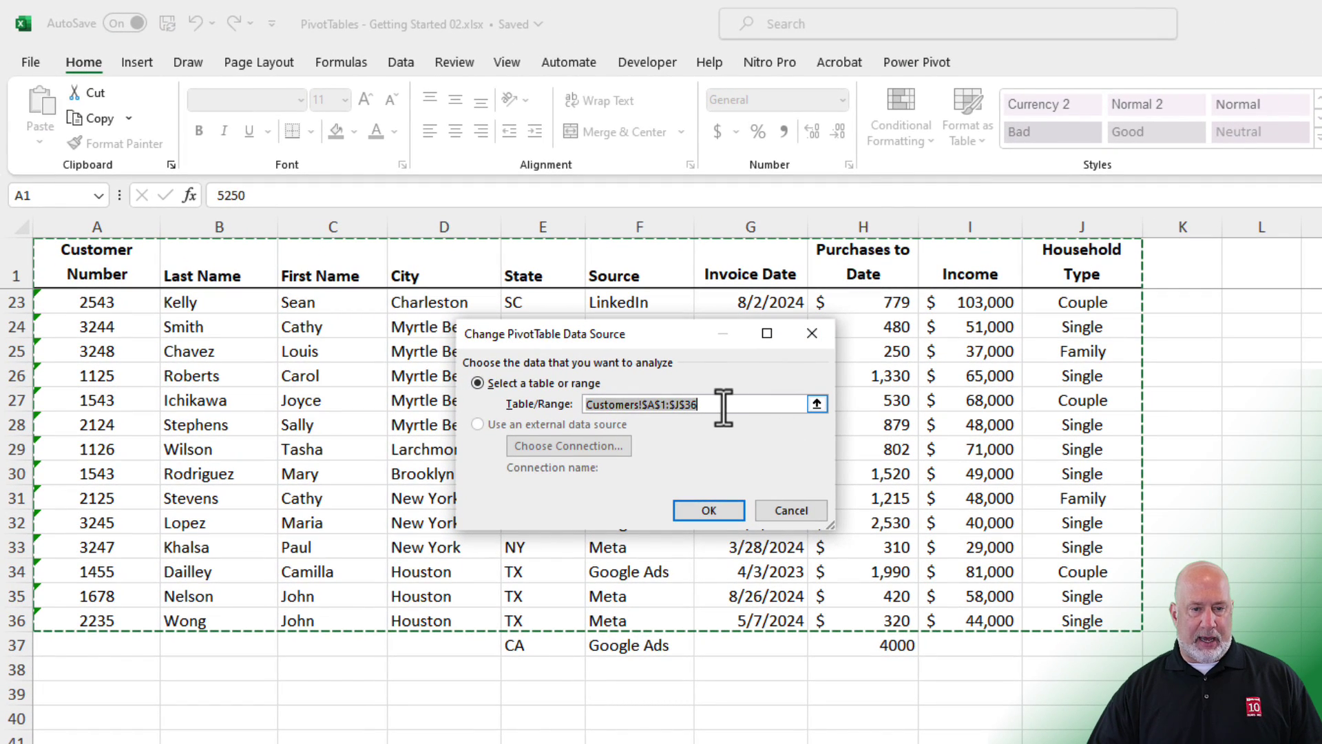
left_click(723, 407)
key("BackSpace")
type("7")
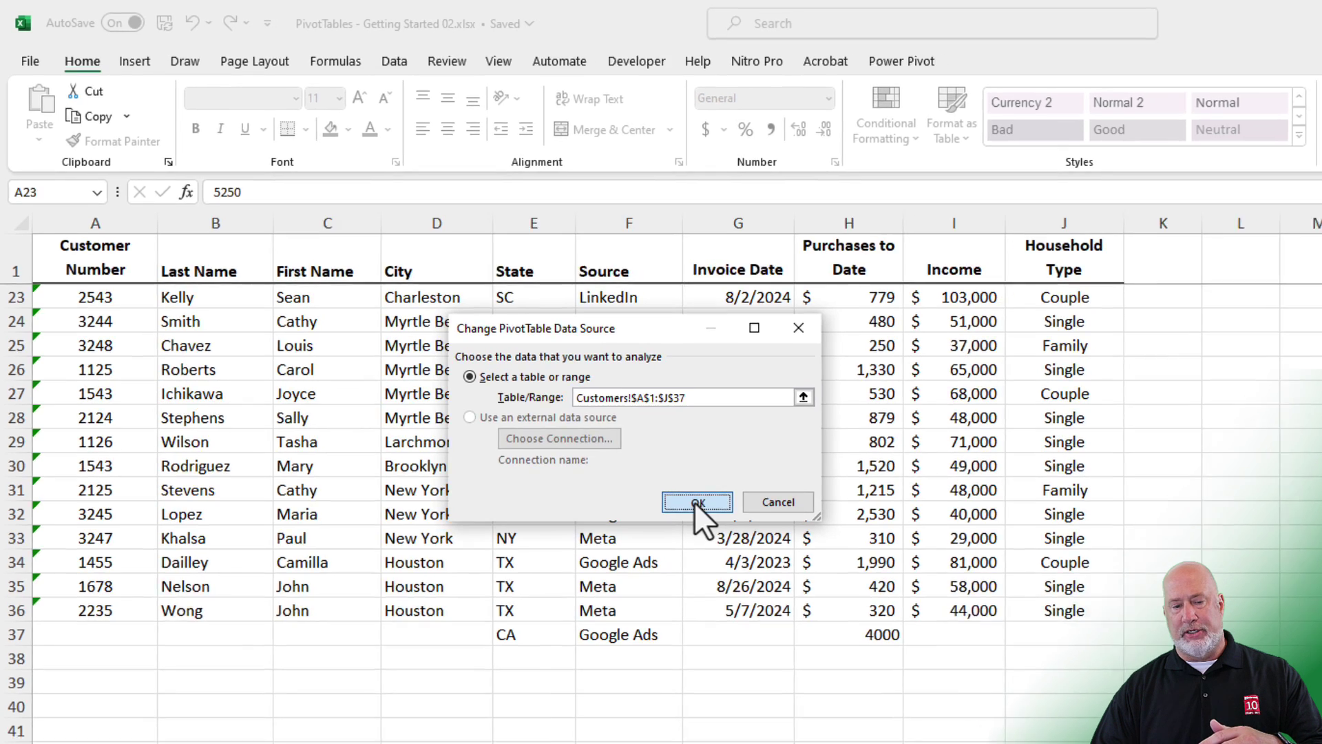
left_click(705, 510)
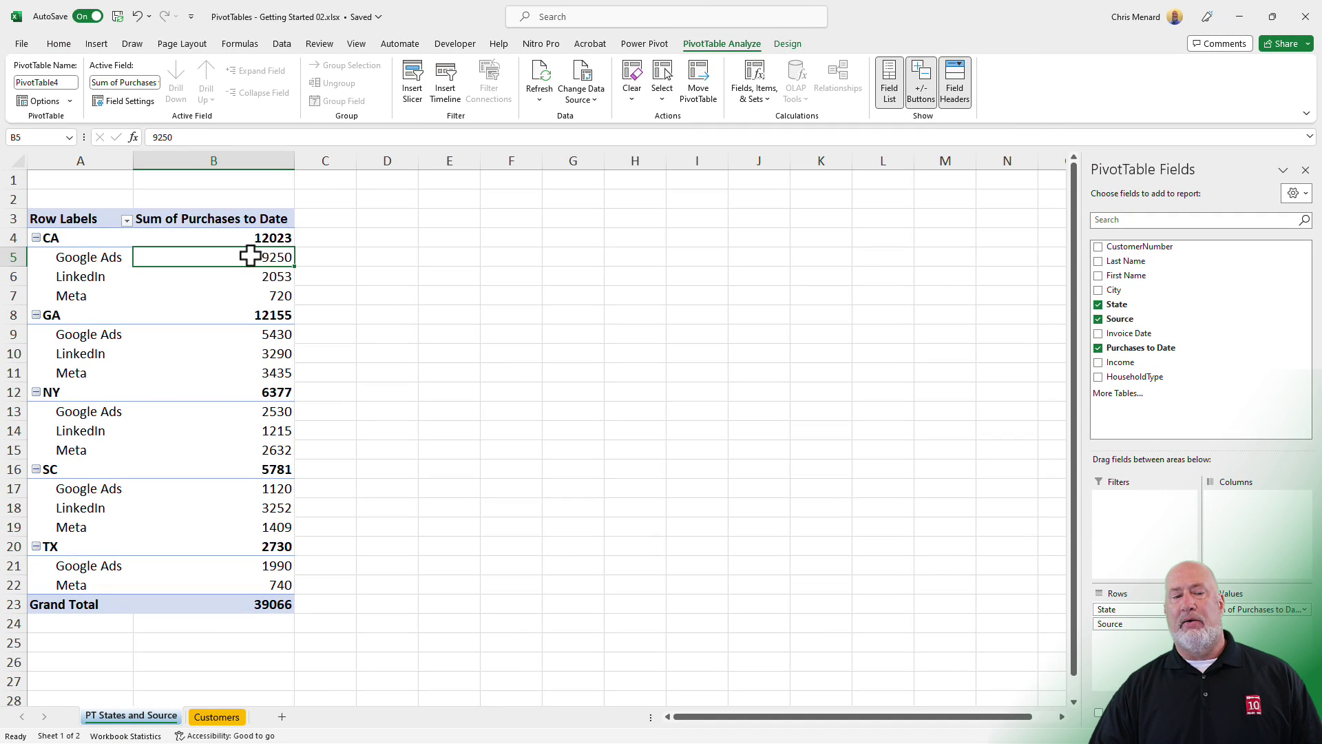
mouse_move(239, 259)
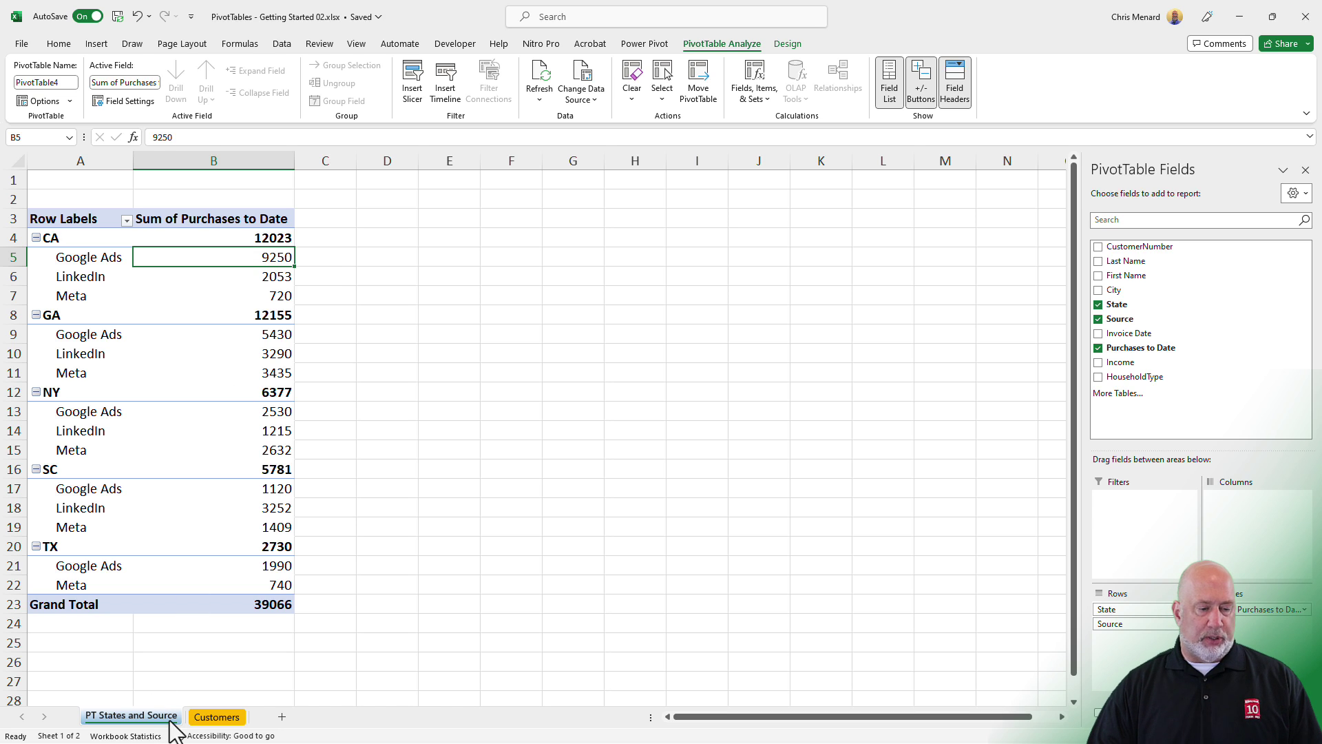
- Clear the test entries in Customers row 37 (D37:I37)
left_click(200, 720)
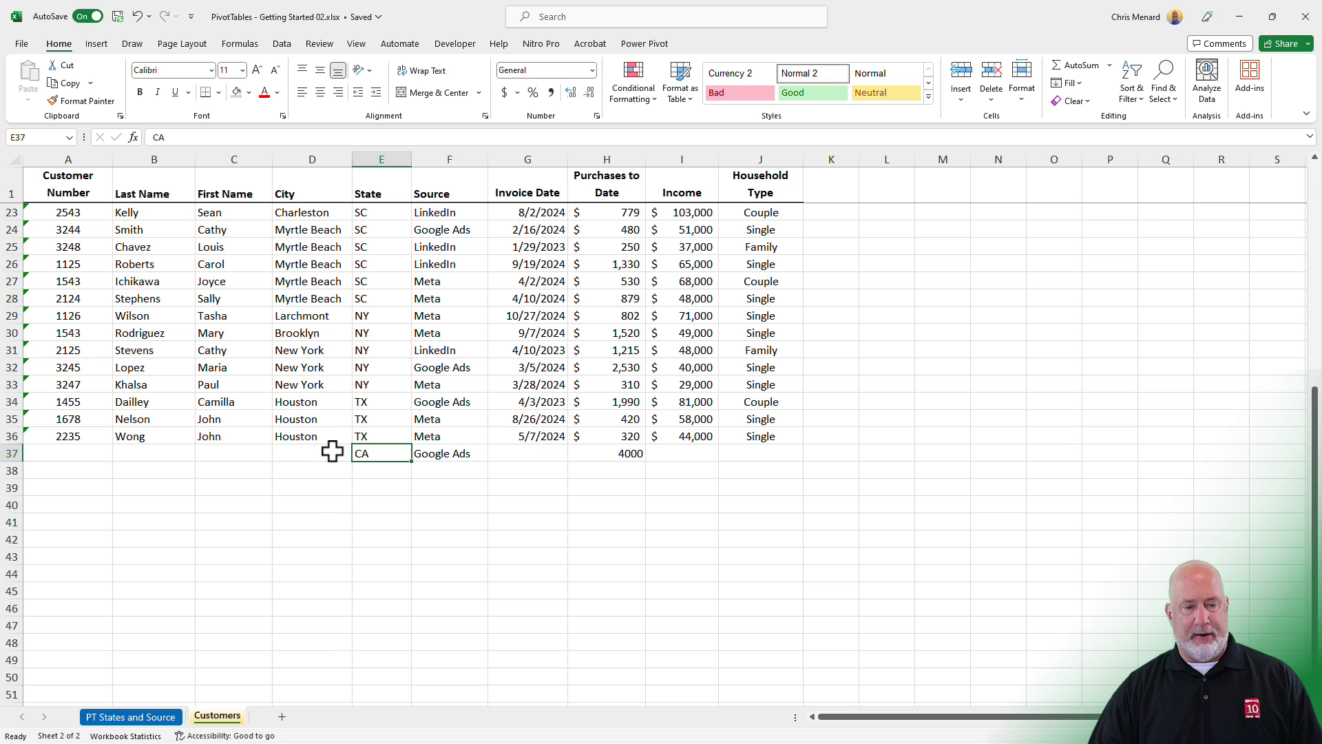
left_click_drag(334, 453, 669, 453)
key("Delete")
left_click(481, 380)
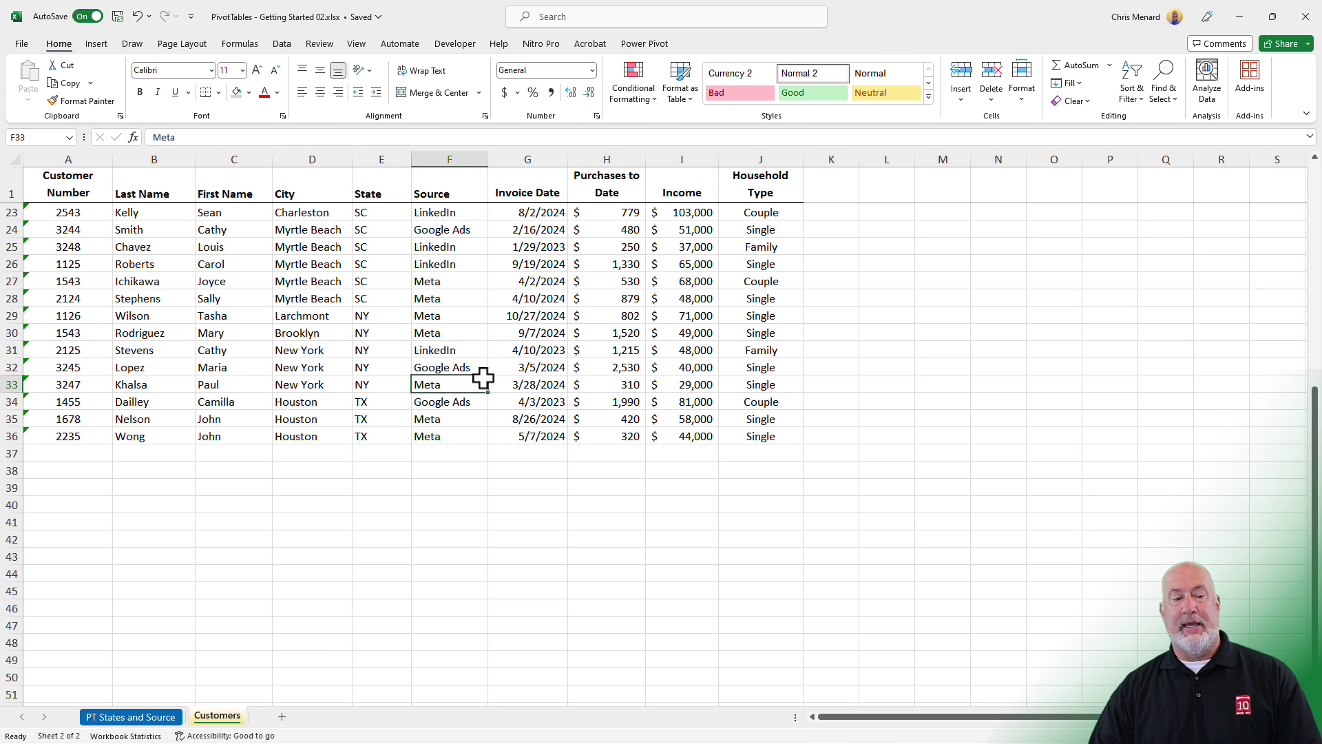
- Reapply the PivotTable source Customers!$A$1:$J$36, restoring CA Google Ads 5250 and Grand Total 35066
left_click(120, 716)
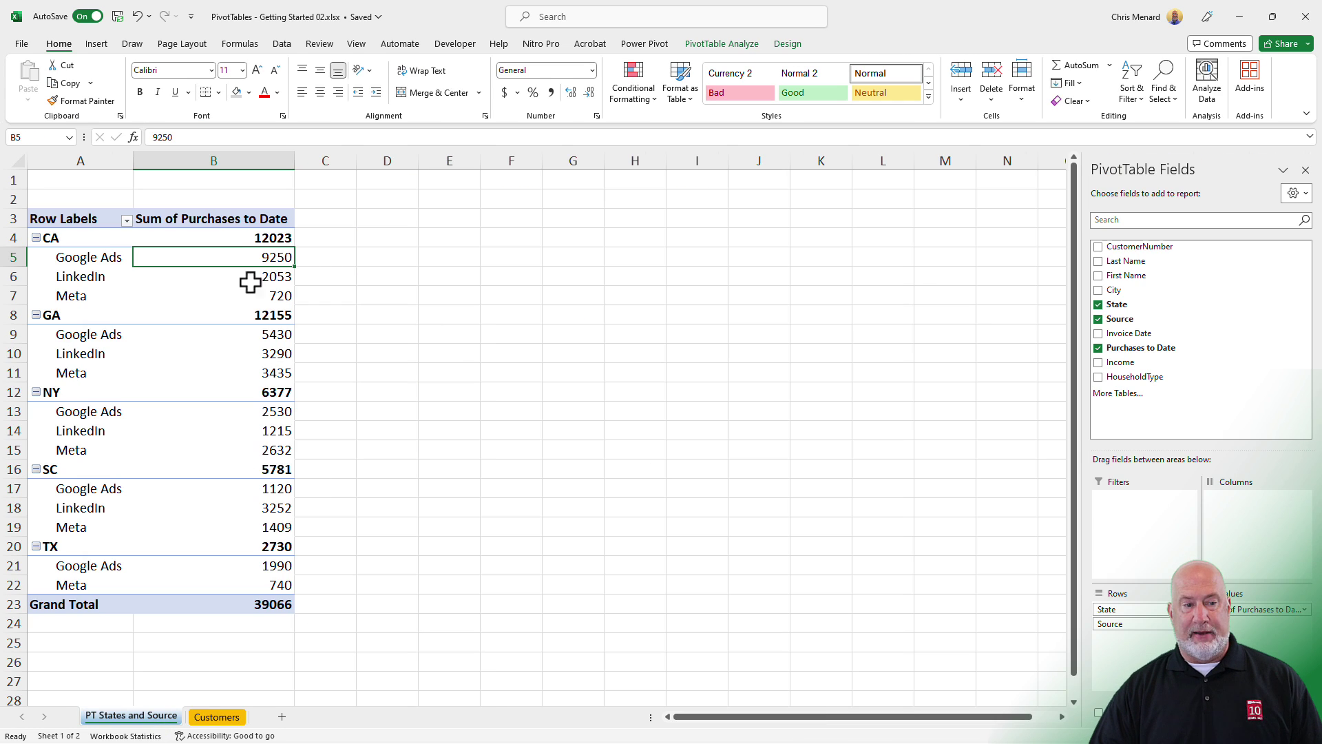
left_click(720, 44)
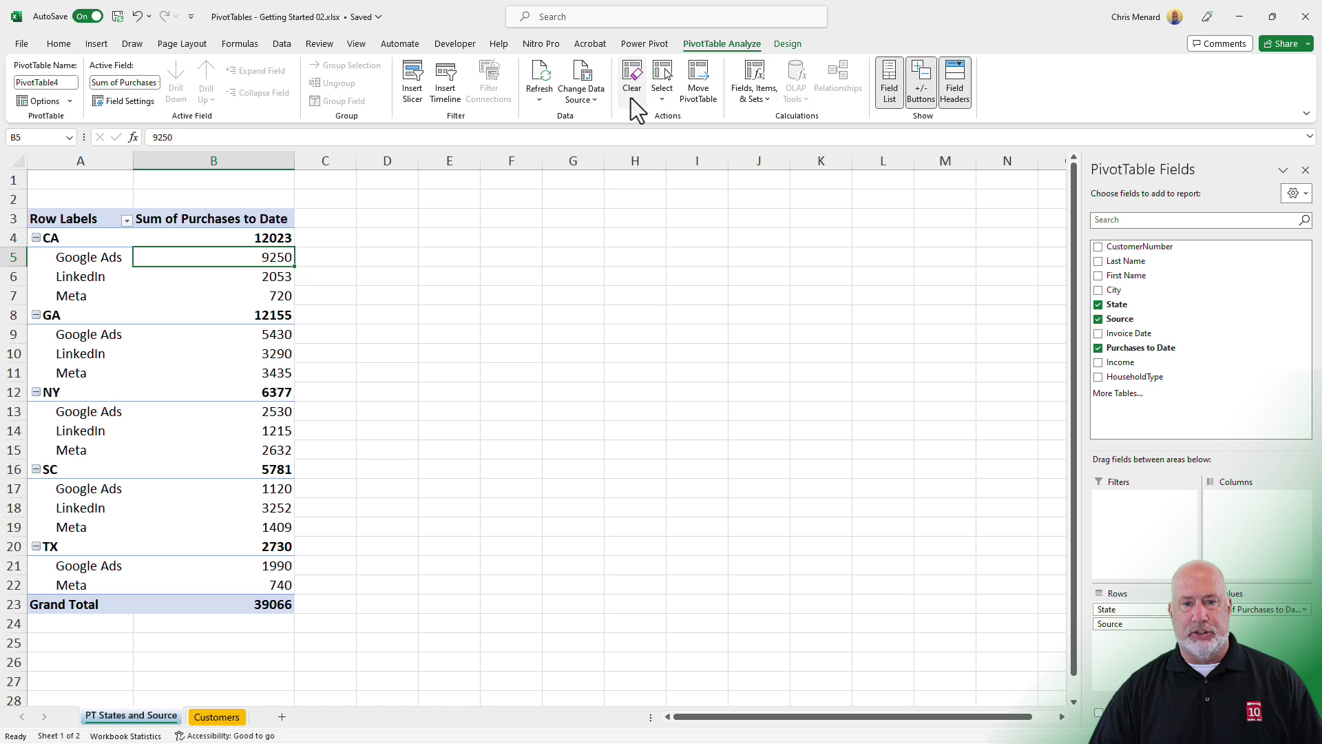
left_click(589, 105)
left_click(620, 129)
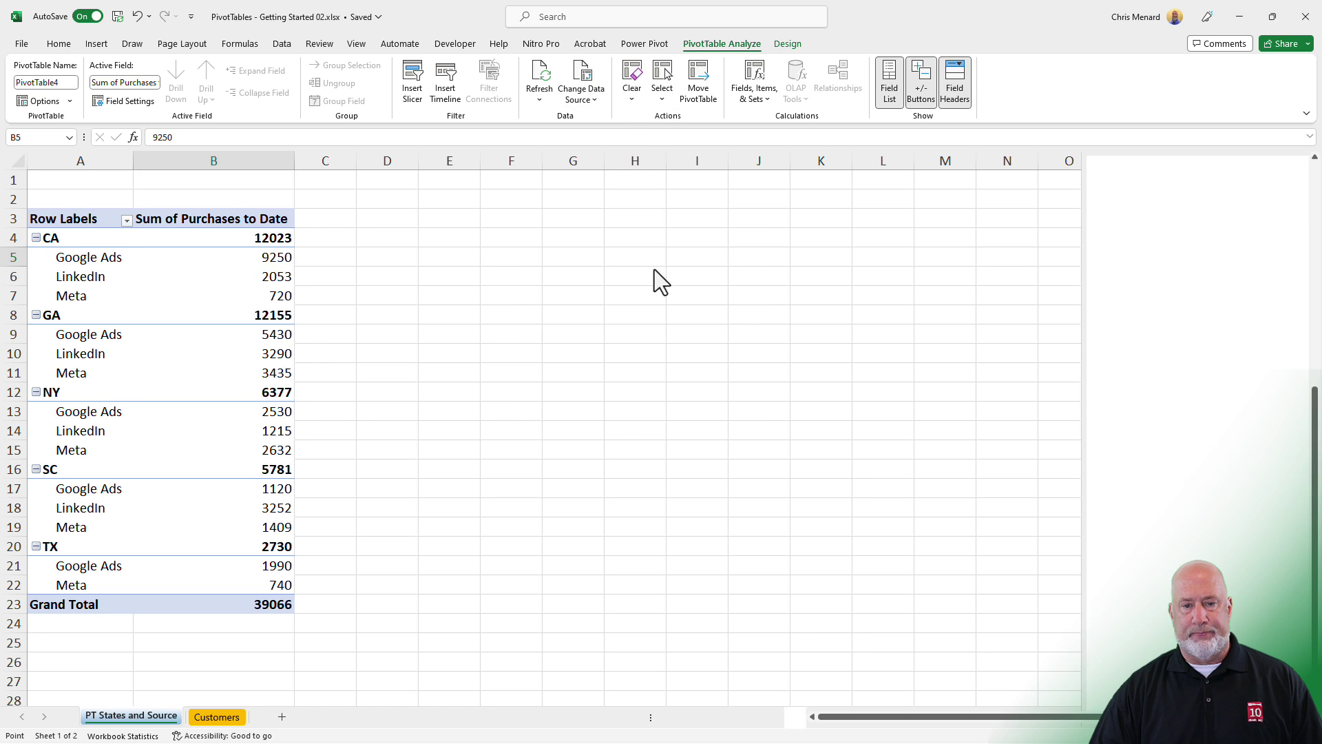
left_click(506, 285)
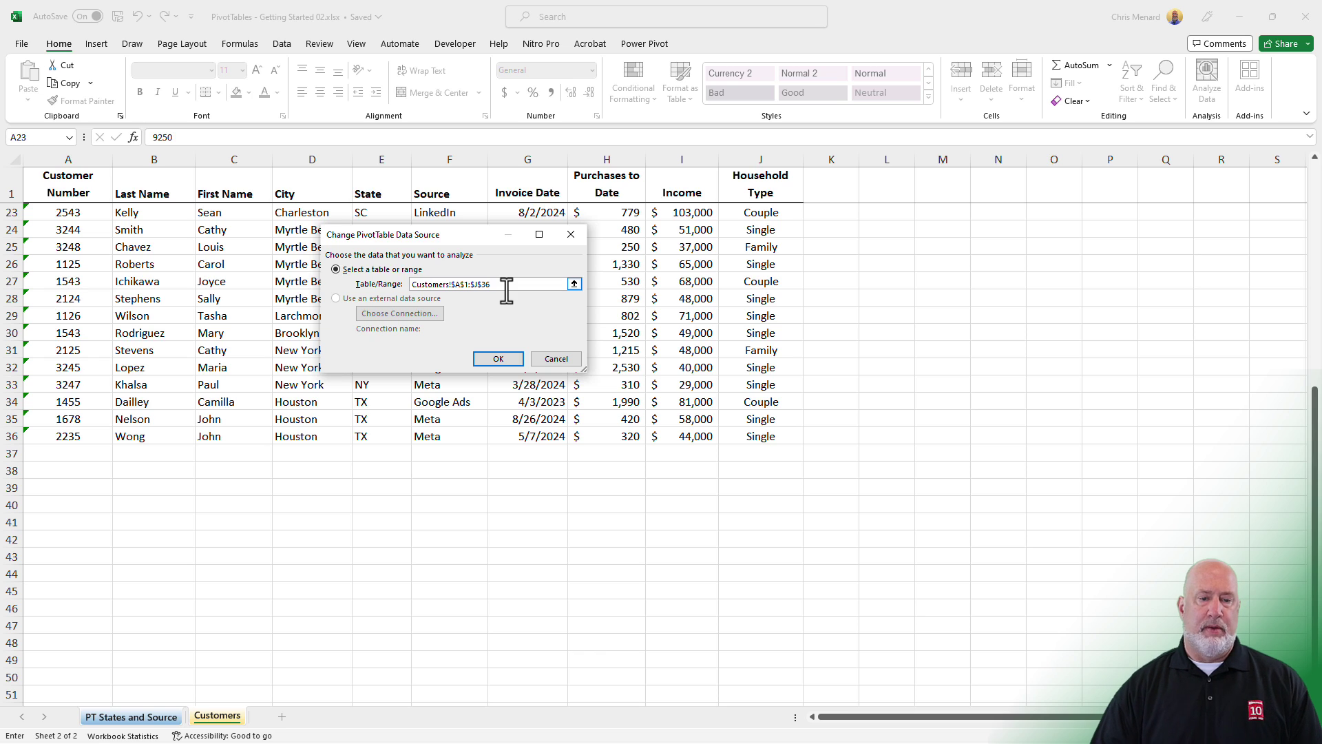
left_click(498, 358)
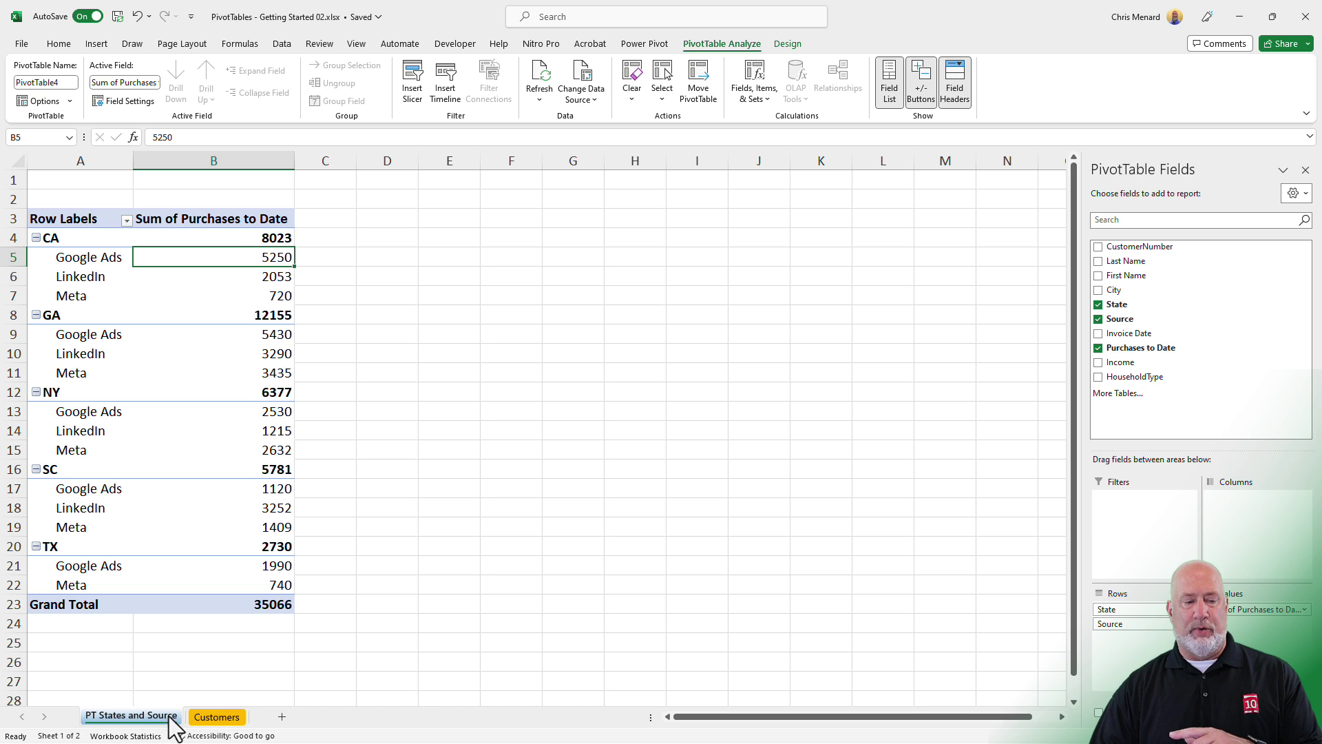
- Convert the Customers data into a table with headers named tblCustomers
left_click(216, 717)
left_click(367, 277)
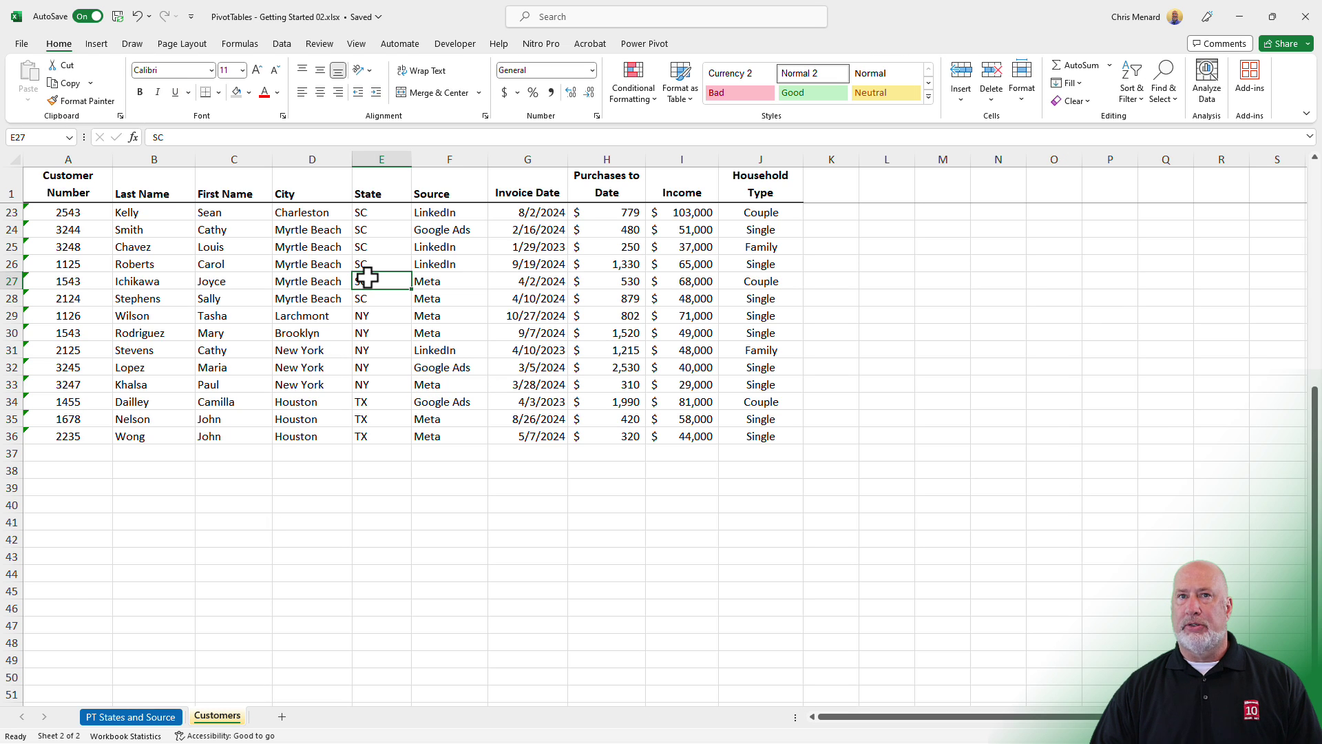
key("ctrl+t")
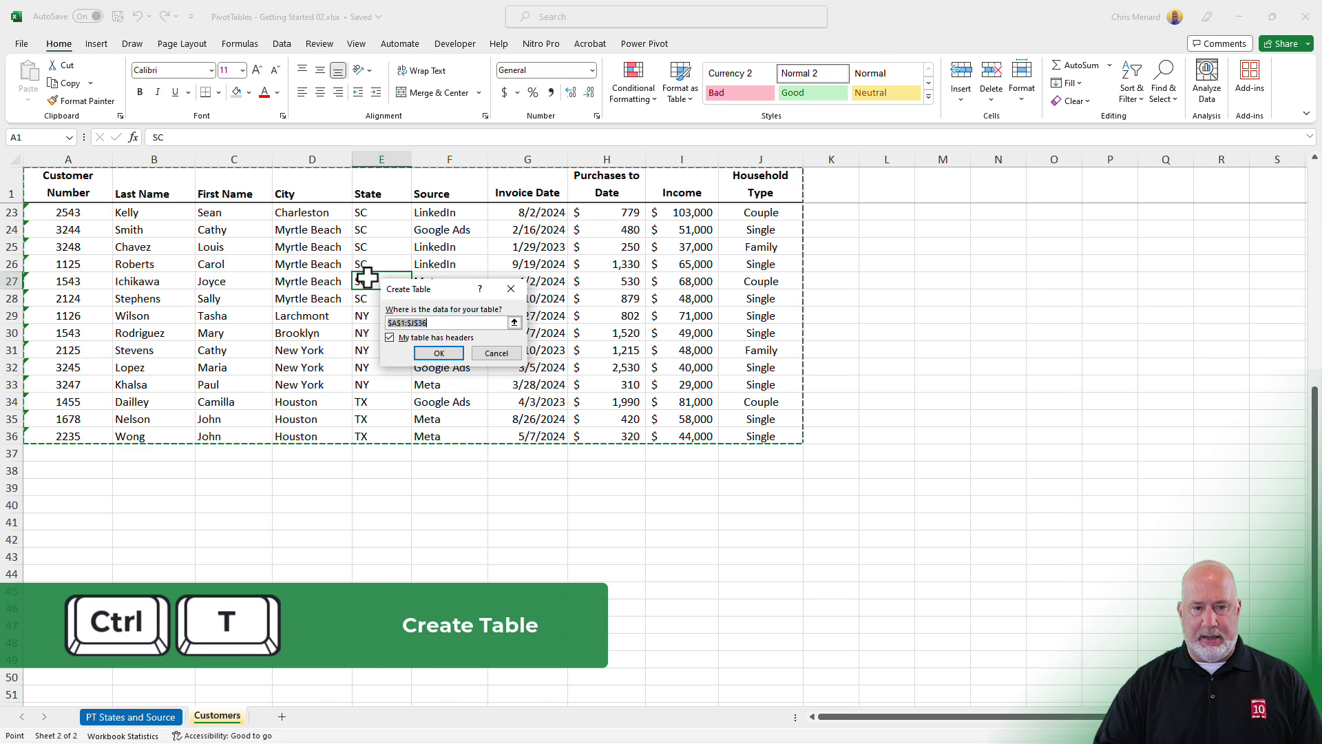
left_click(438, 353)
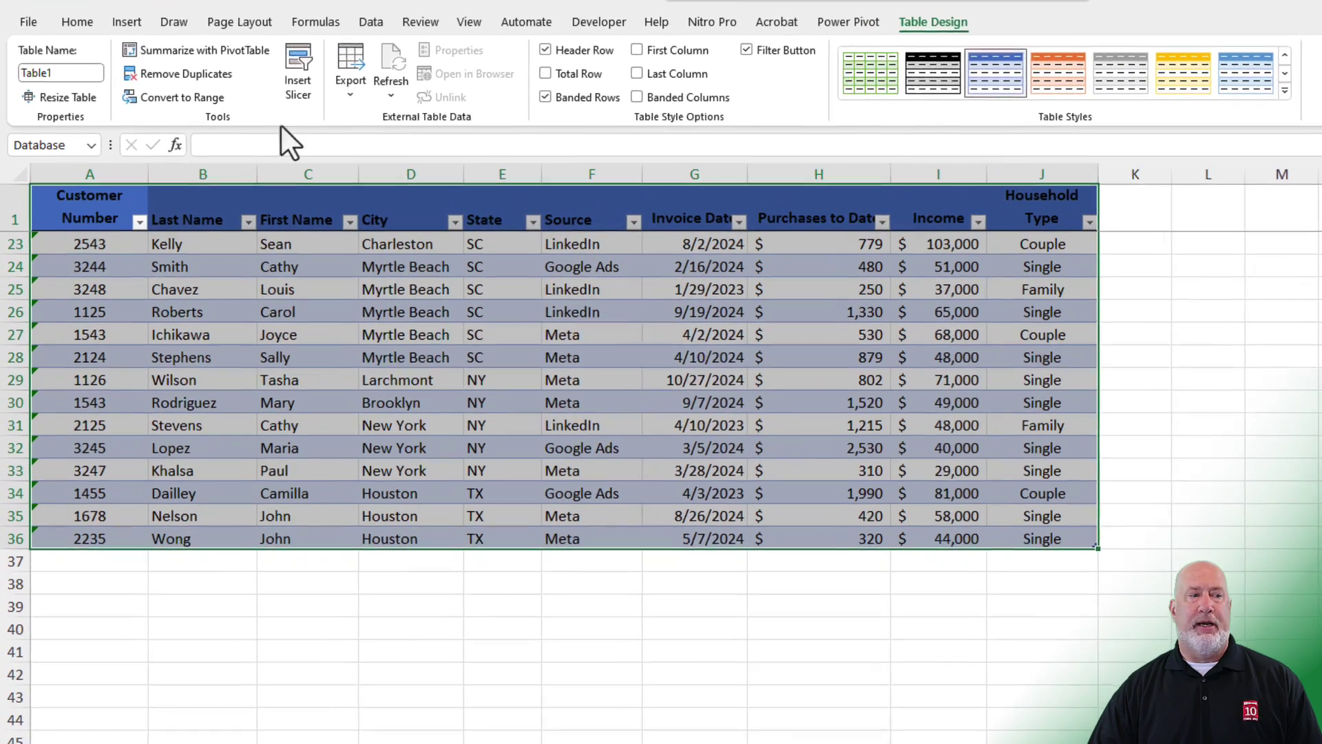
left_click(66, 83)
type("tblCustomers")
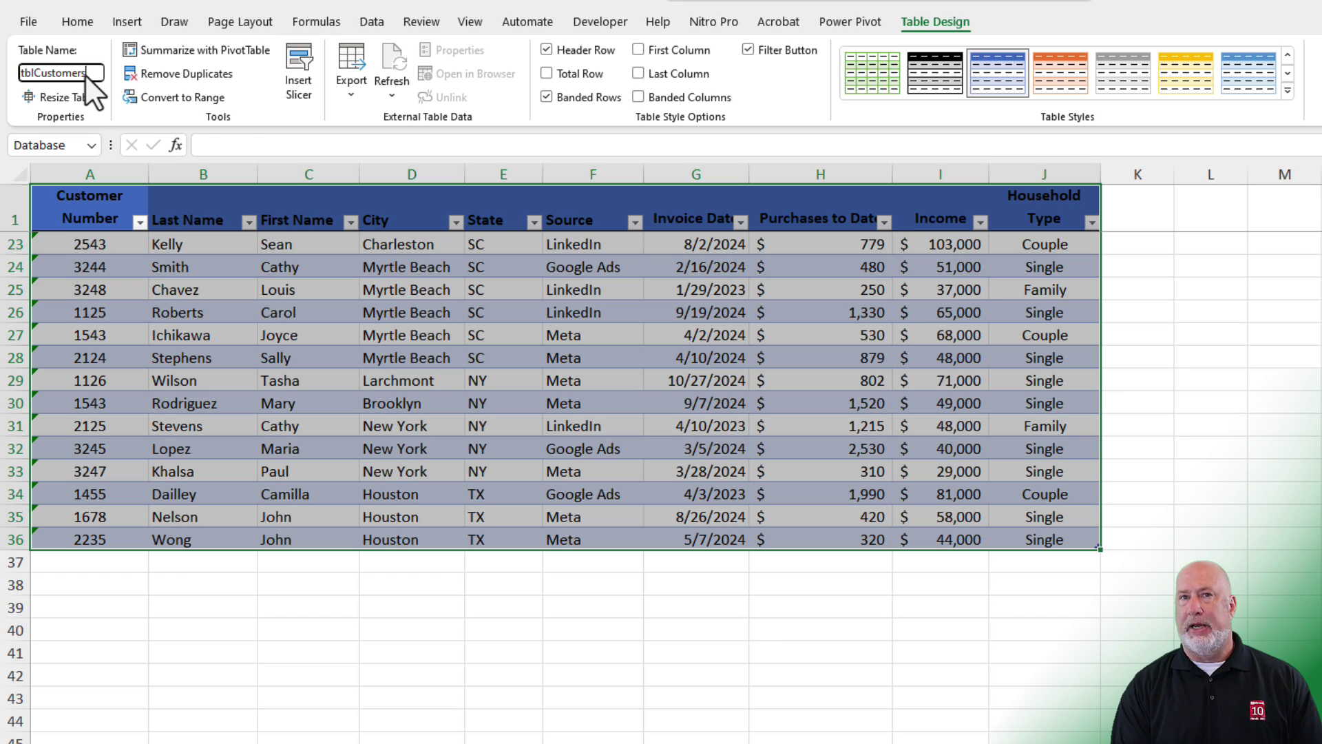
key("Return")
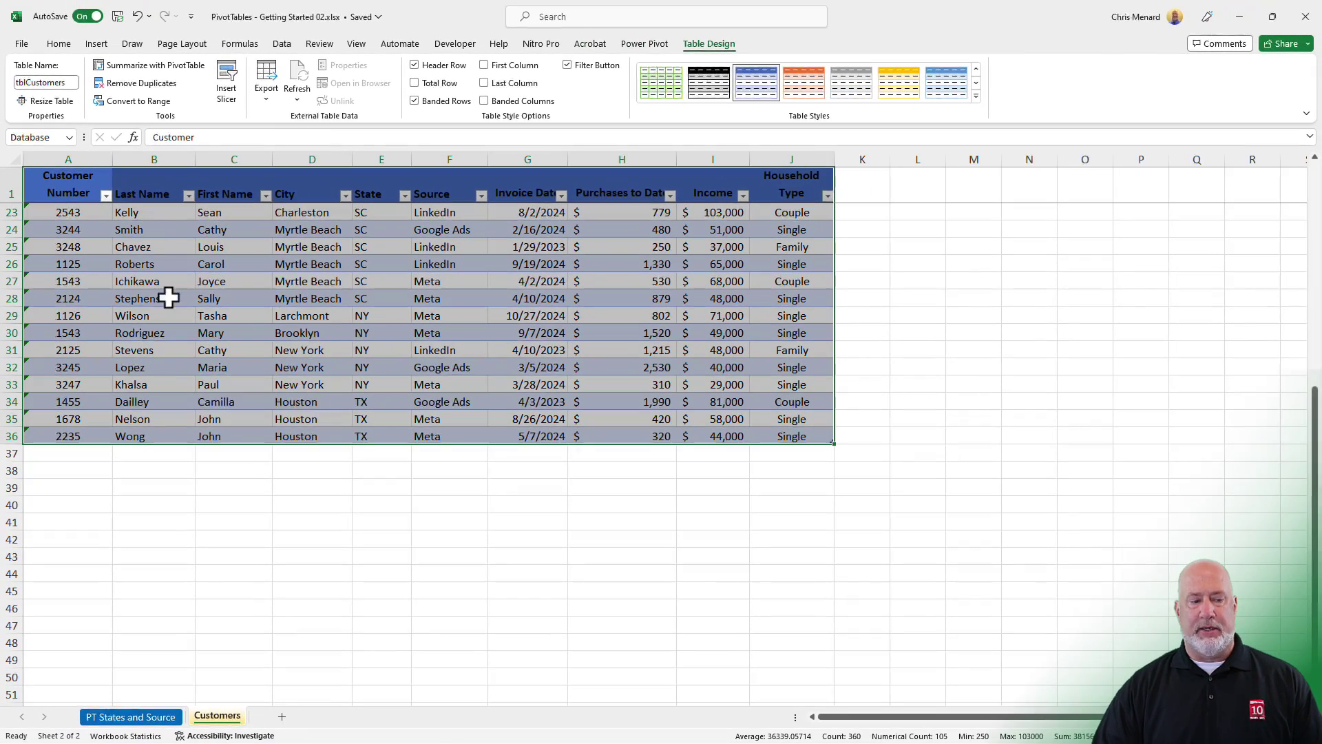
left_click(162, 717)
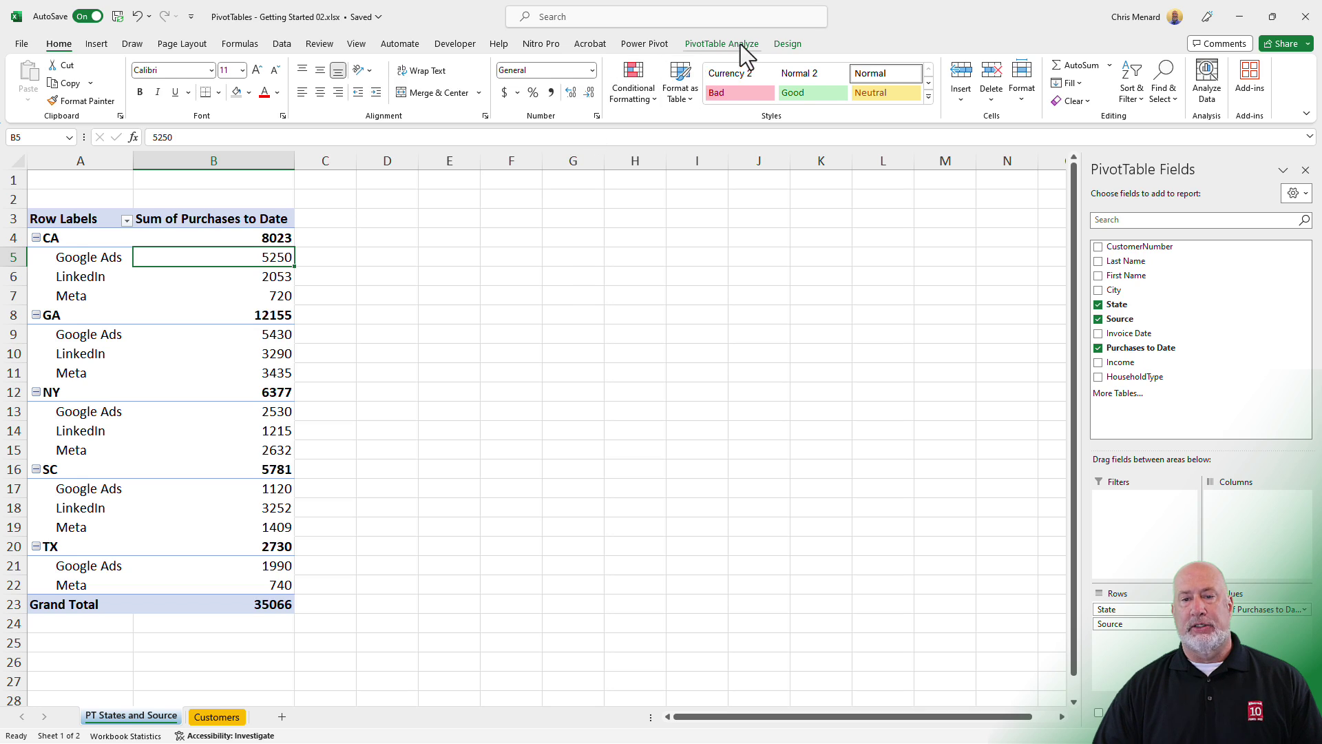
- Set the PivotTable's Table/Range source to tblcustomers instead of a fixed cell range
left_click(741, 44)
left_click(594, 103)
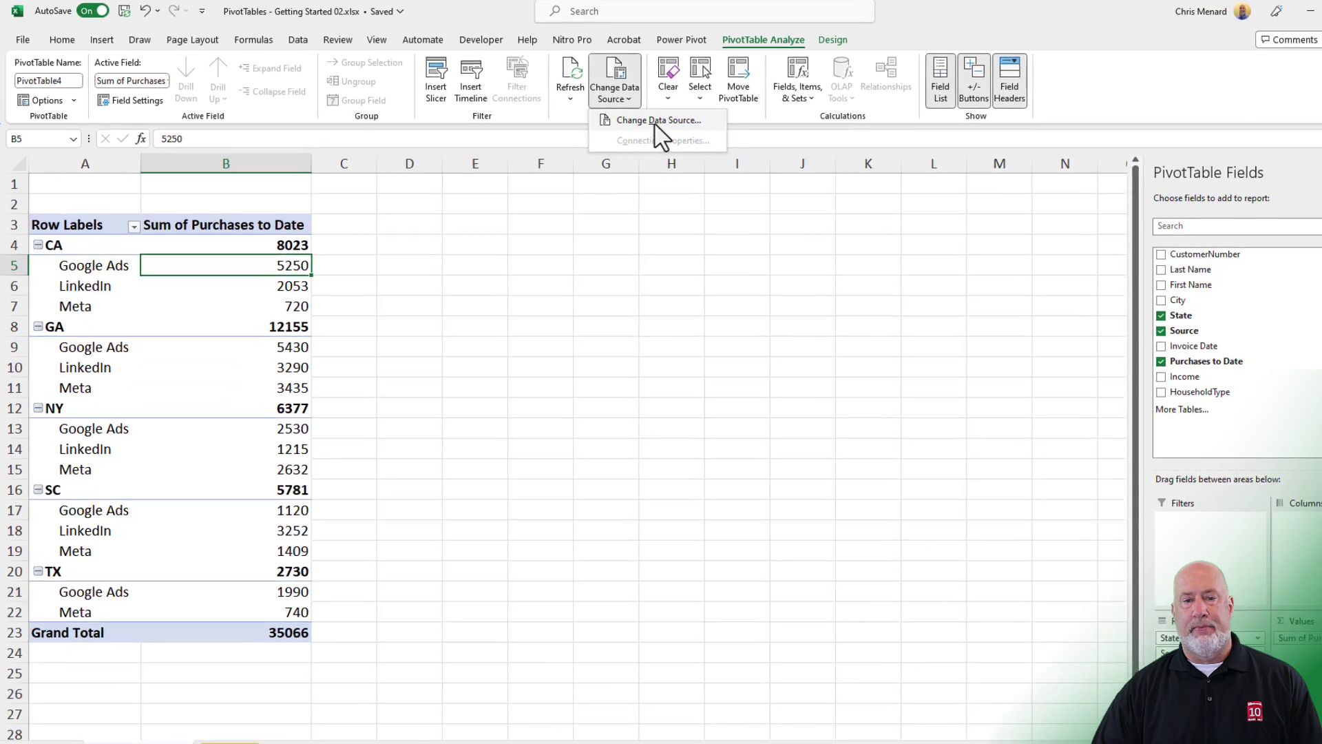
left_click(654, 123)
type("tblcustomers")
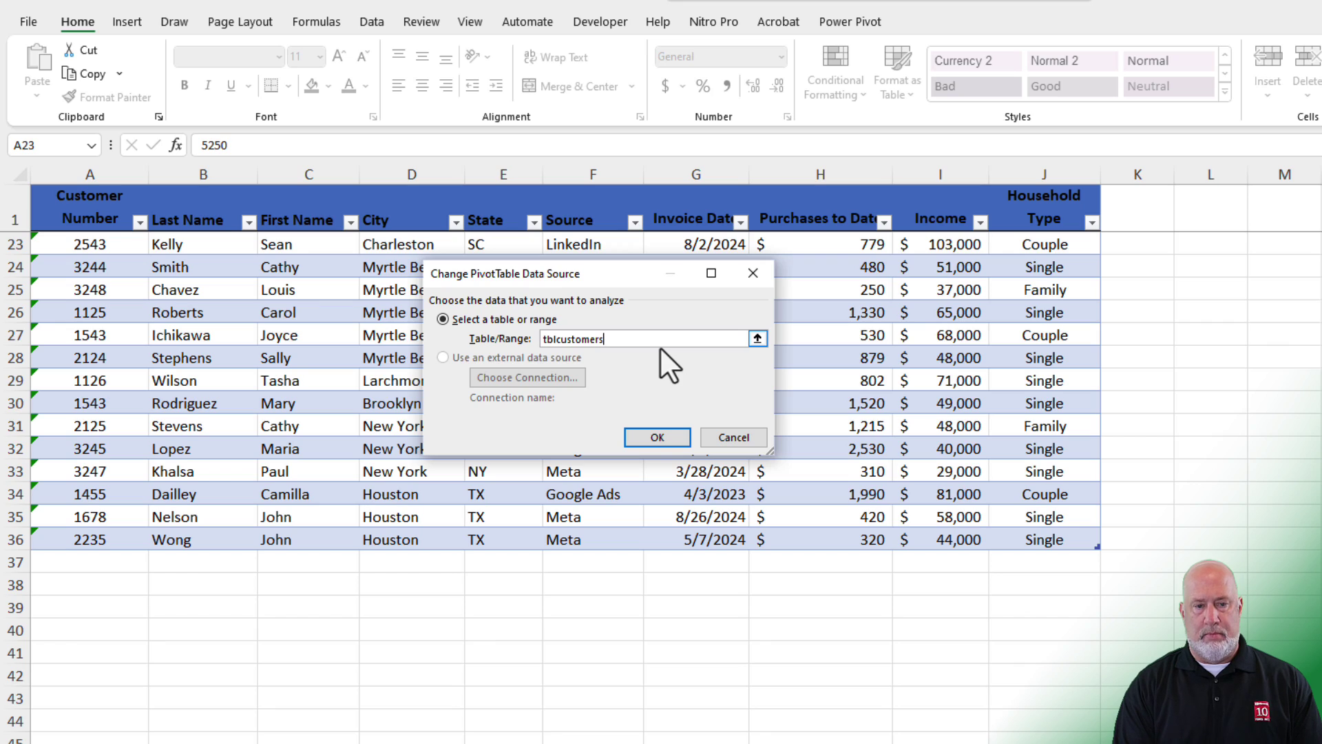
key("Return")
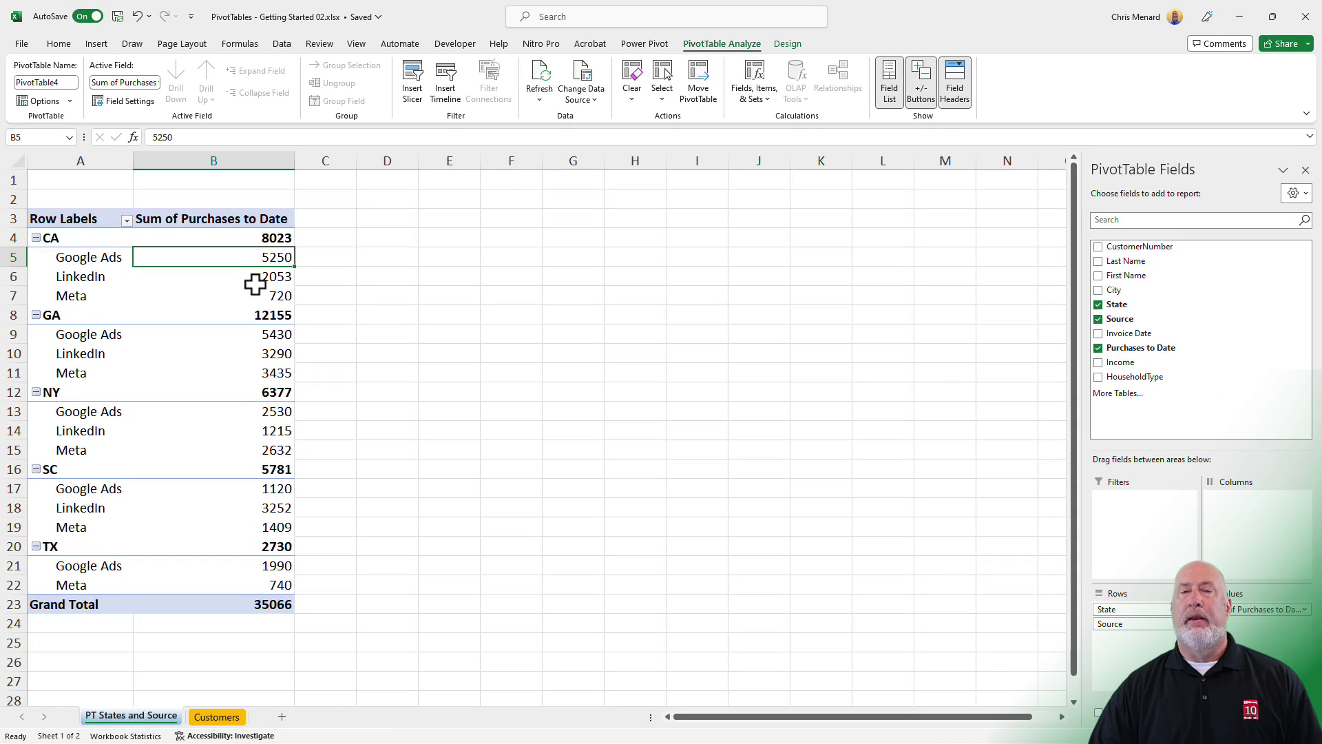
- Add a row 37 to tblCustomers with Source Google Ads and Purchases to Date 4000
left_click(215, 717)
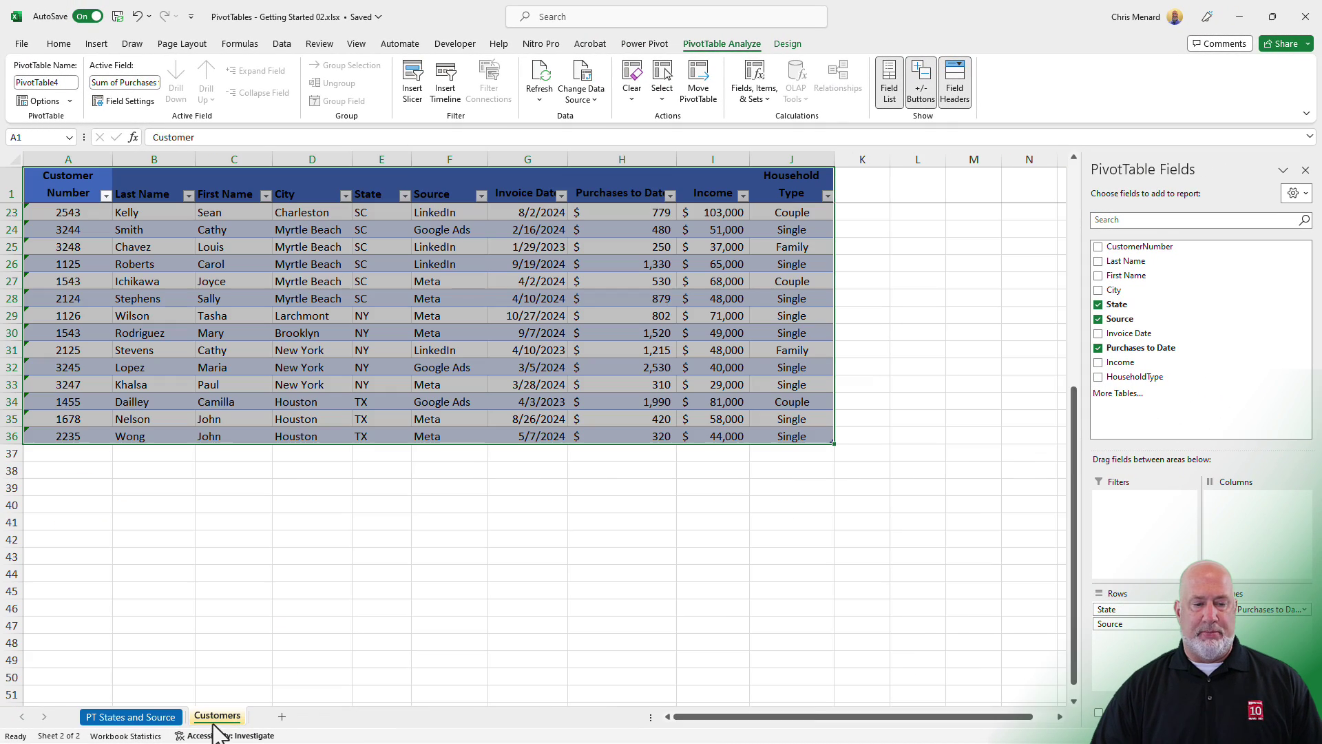
left_click(360, 455)
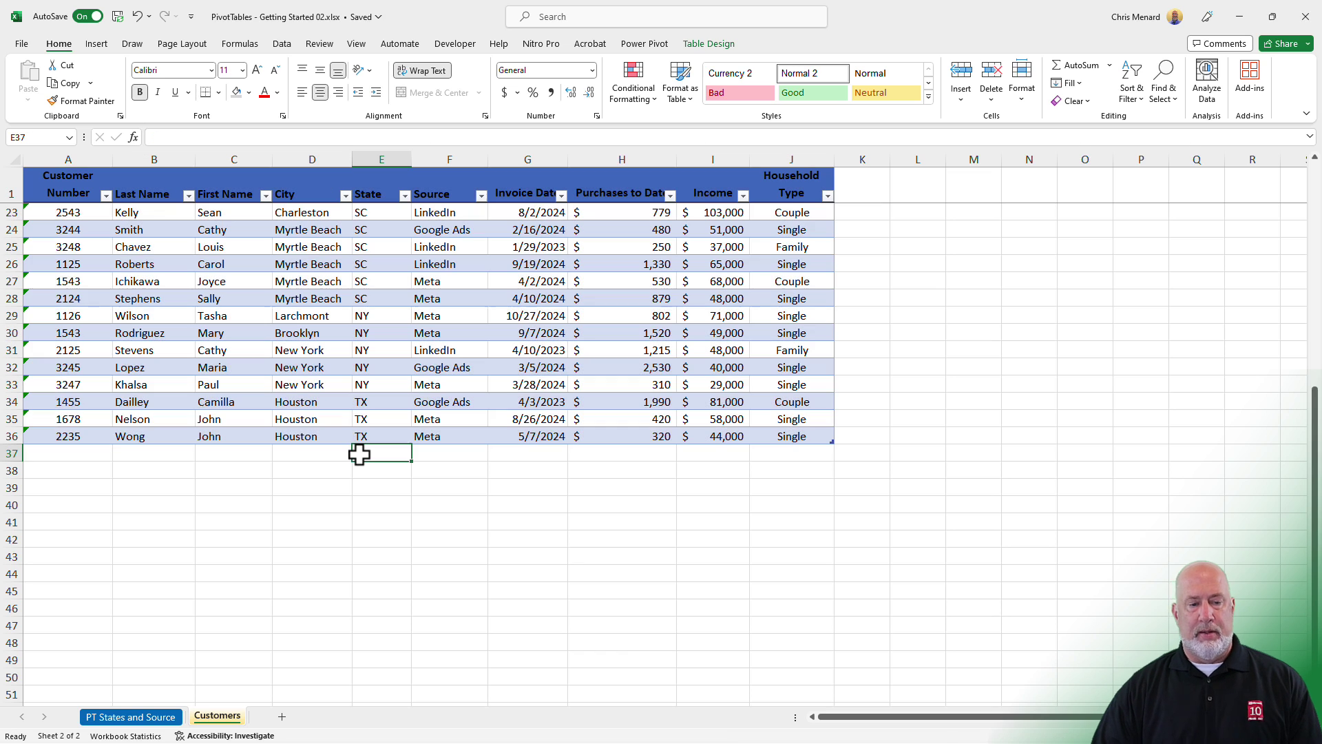
key("Tab")
type("Google Ads")
key("Tab")
key("Tab")
key("Tab")
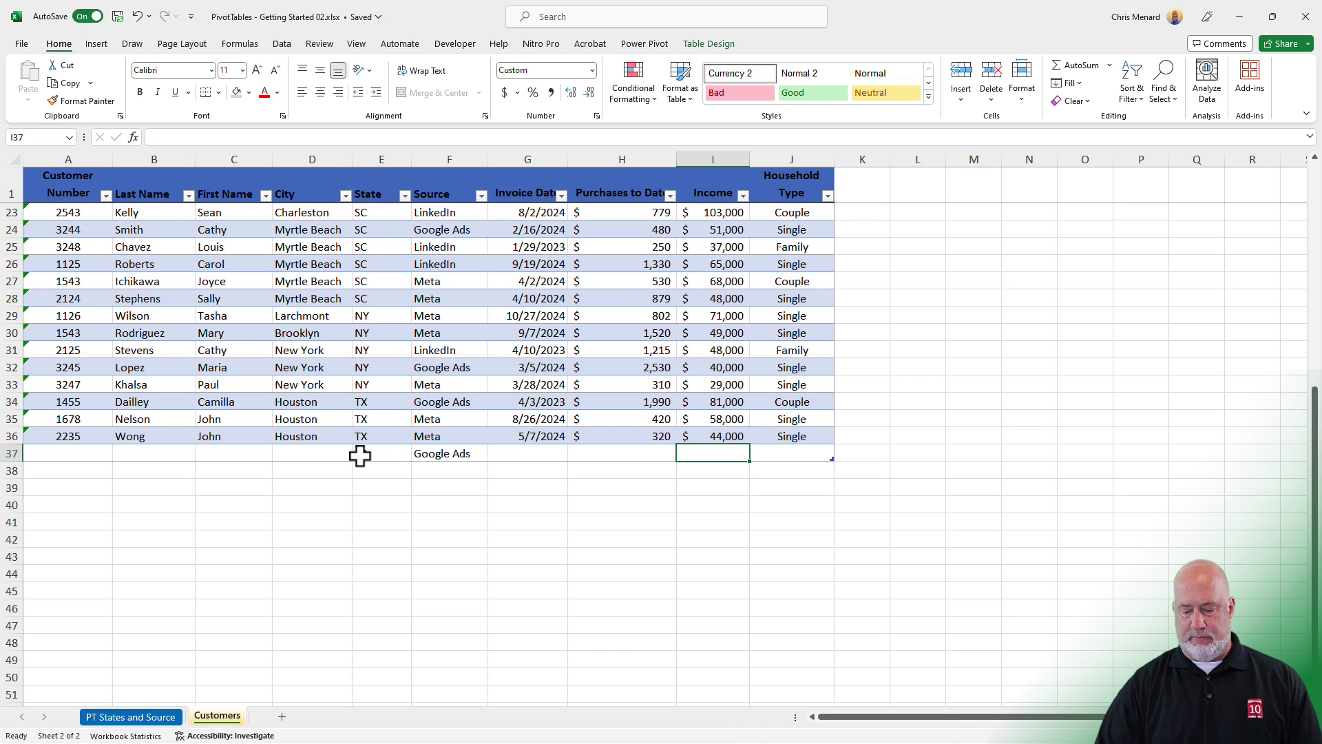
key("shift+Tab")
type("4000")
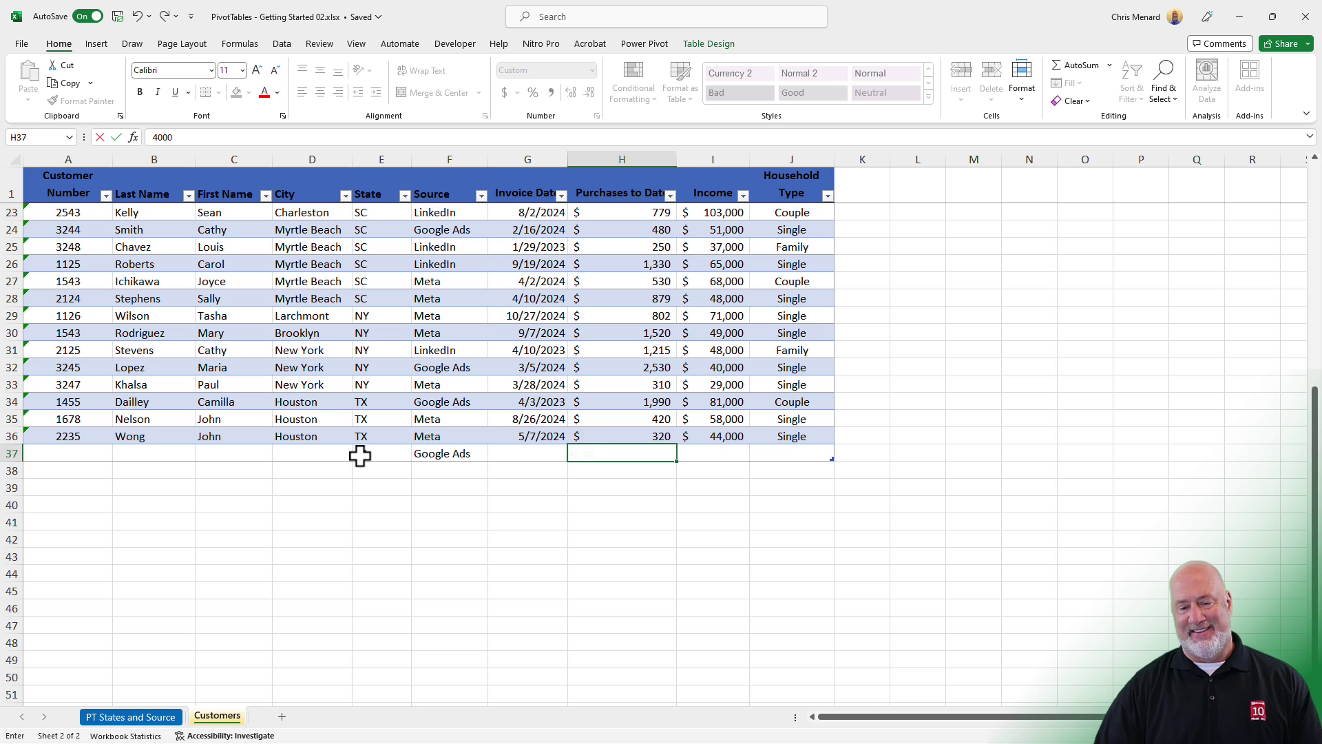
key("Tab")
- Refresh the PivotTable so CA Google Ads shows 9250 and Grand Total 39066
left_click(130, 716)
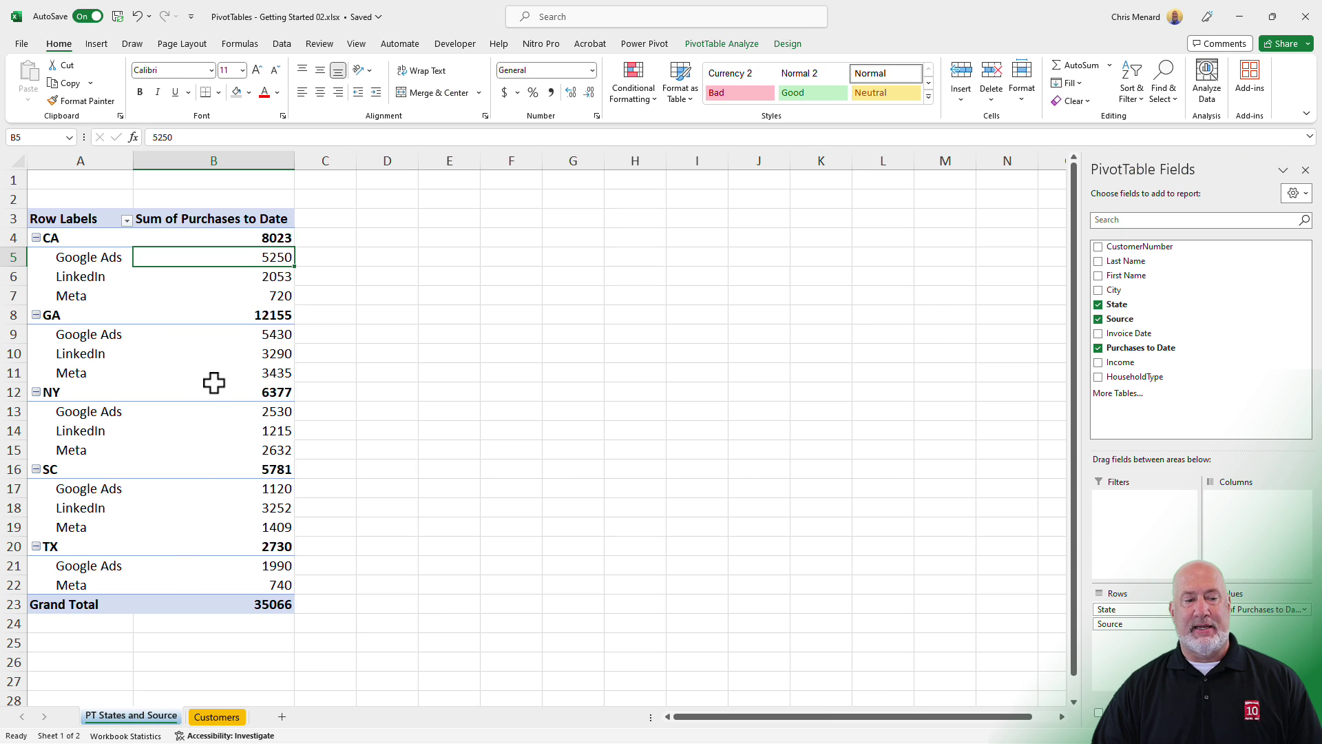
right_click(248, 257)
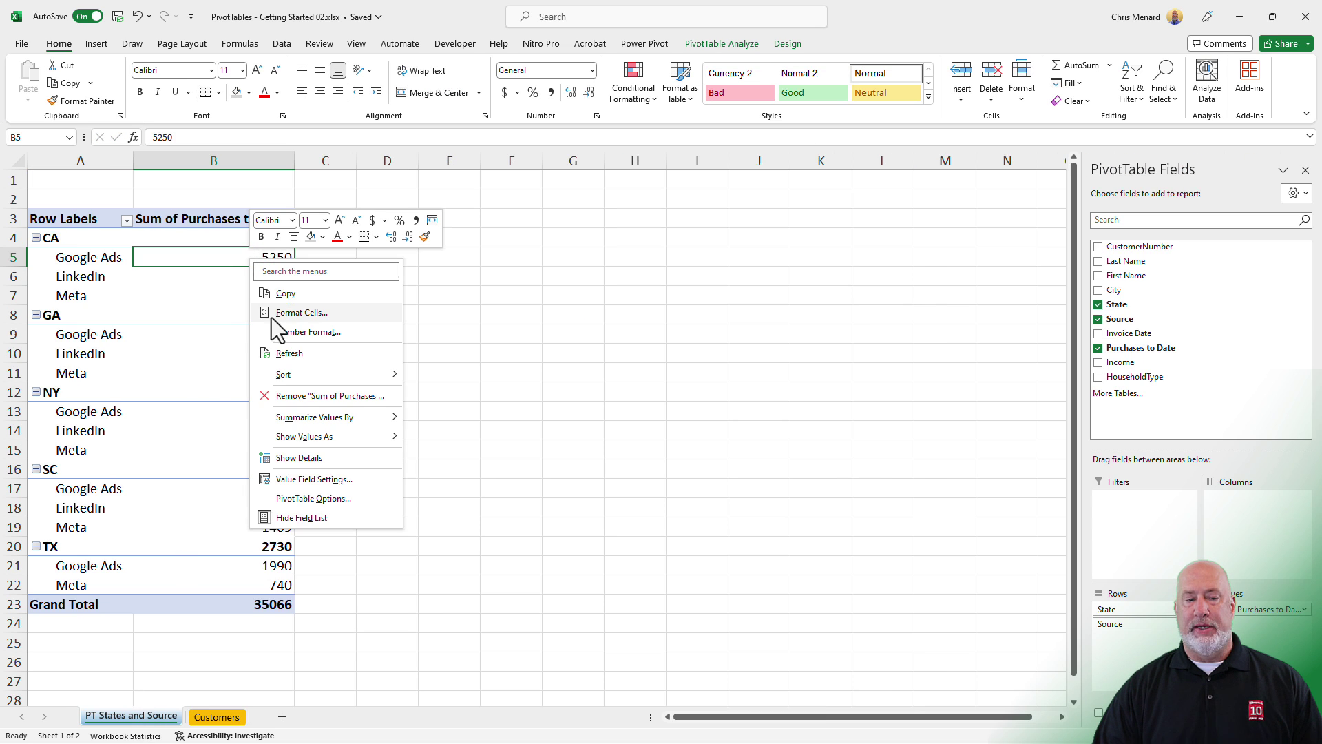
left_click(279, 352)
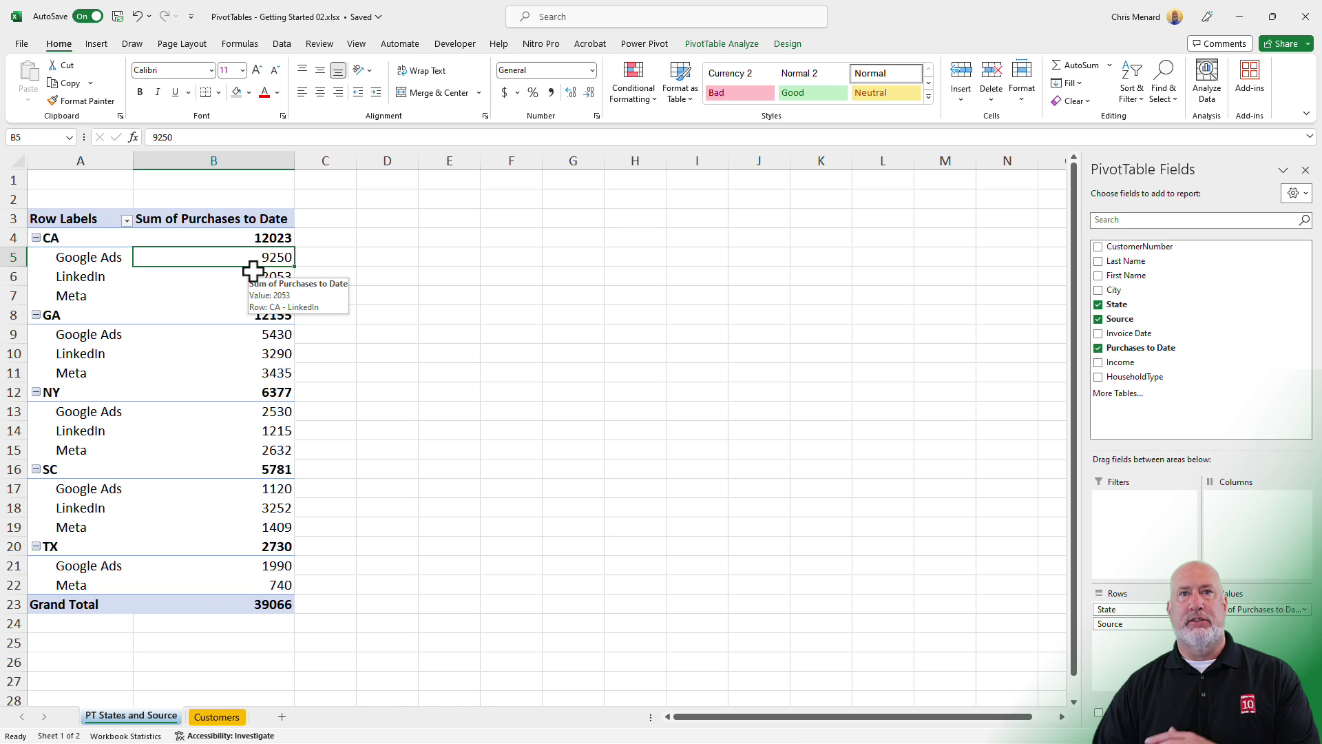
left_click(722, 45)
left_click(593, 101)
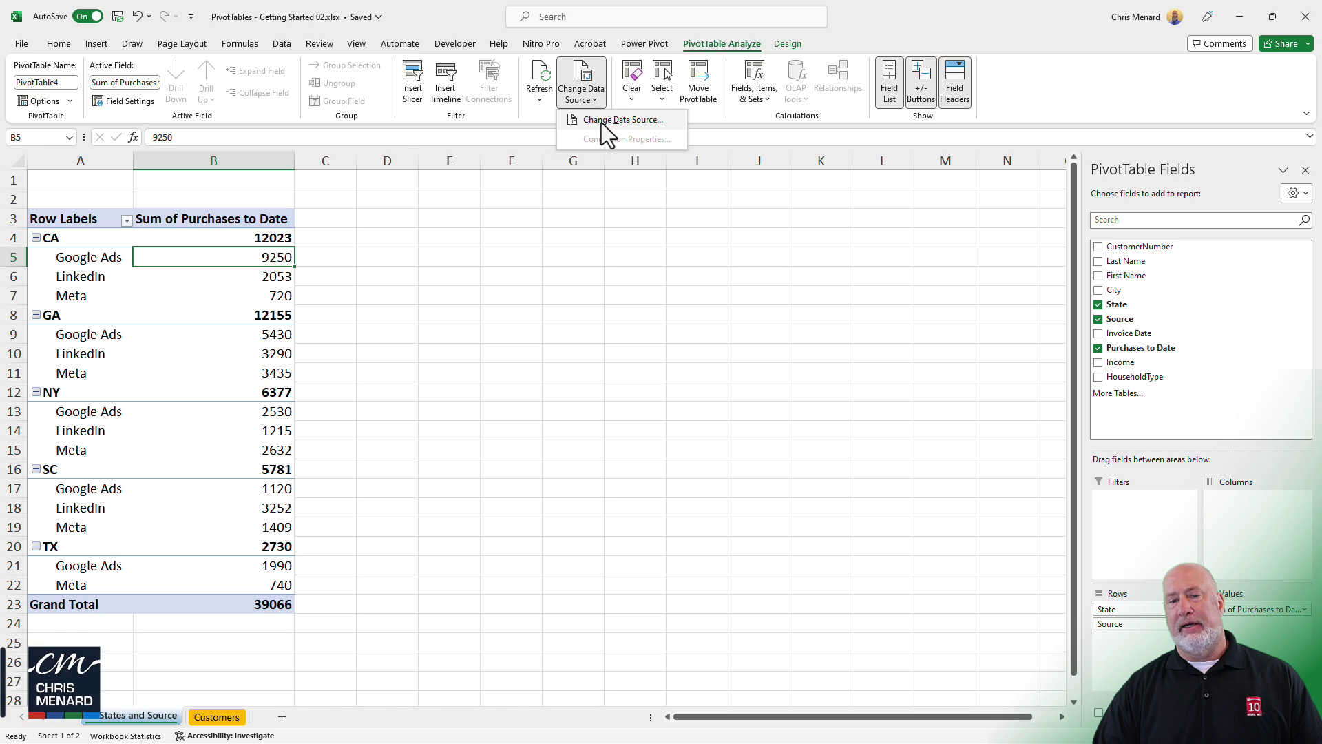